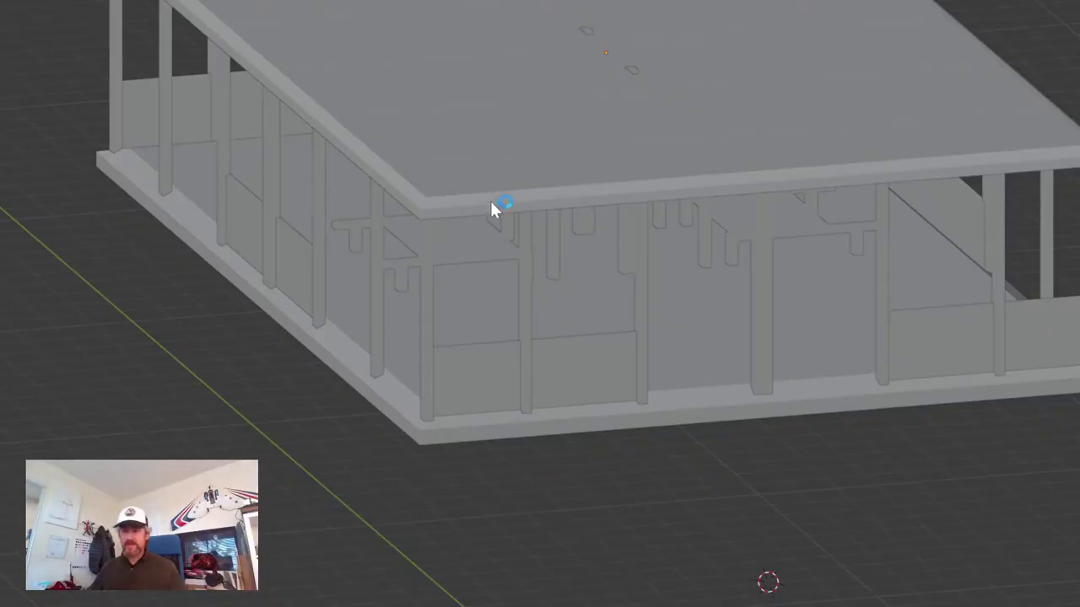
Scroll through the Getty Images night photo of the 1939 World's Fair Netherlands pavilion.
{"action": "scroll", "coordinate": [492, 208], "scroll_direction": "down", "scroll_amount": 3}
{"action": "right_click", "coordinate": [590, 338]}
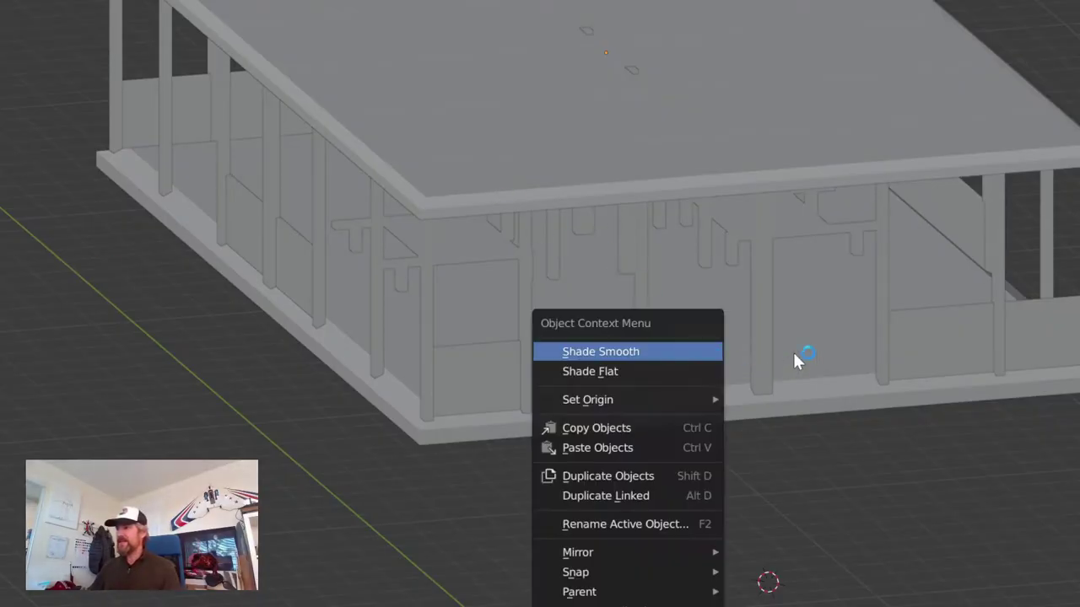
{"action": "mouse_move", "coordinate": [811, 347]}
{"action": "middle_mouse_down"}
{"action": "mouse_move", "coordinate": [764, 468]}
{"action": "mouse_move", "coordinate": [722, 452]}
{"action": "mouse_move", "coordinate": [753, 459]}
{"action": "mouse_move", "coordinate": [757, 401]}
{"action": "middle_mouse_up"}
{"action": "scroll", "coordinate": [744, 435], "scroll_direction": "up", "scroll_amount": 3}
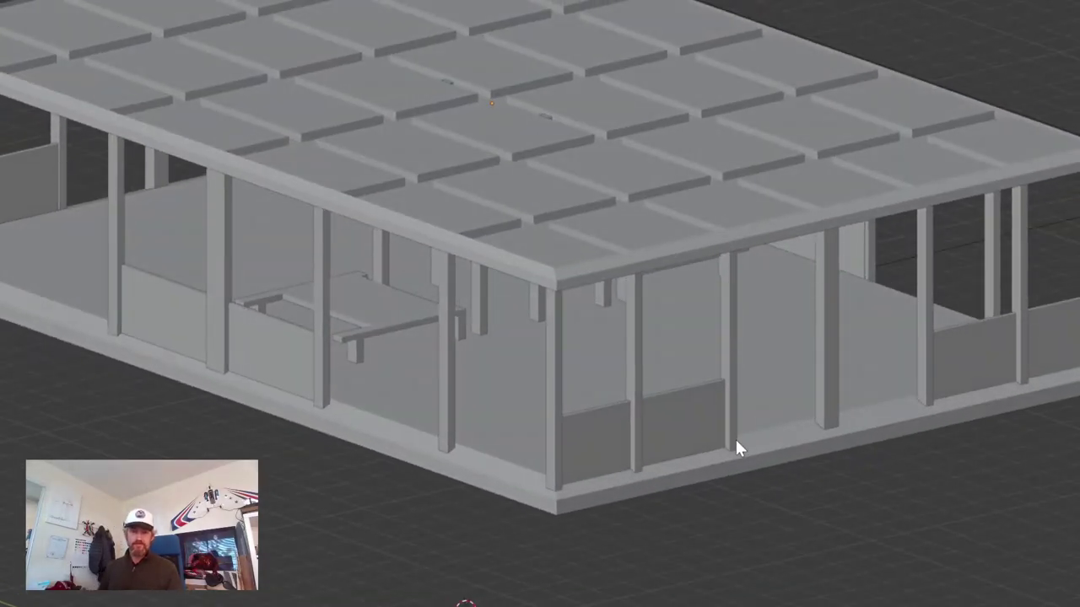
{"action": "scroll", "coordinate": [971, 433], "scroll_direction": "down", "scroll_amount": 3}
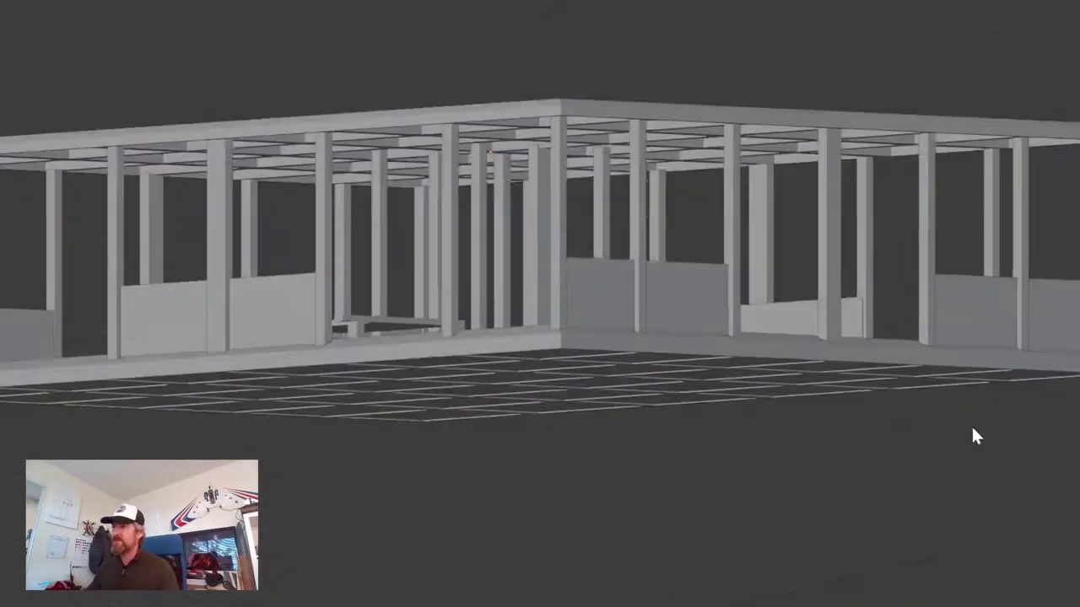
{"action": "mouse_move", "coordinate": [971, 433]}
{"action": "middle_mouse_down"}
{"action": "mouse_move", "coordinate": [1020, 463]}
{"action": "mouse_move", "coordinate": [964, 478]}
{"action": "middle_mouse_up"}
{"action": "scroll", "coordinate": [968, 479], "scroll_direction": "up", "scroll_amount": 2}
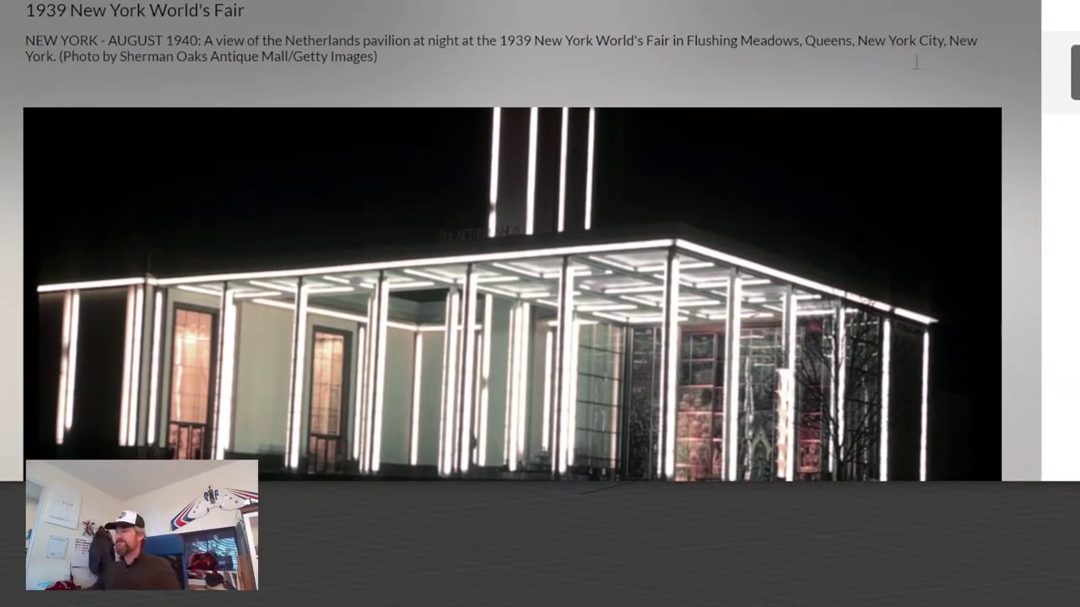
{"action": "scroll", "coordinate": [873, 340], "scroll_direction": "down", "scroll_amount": 3}
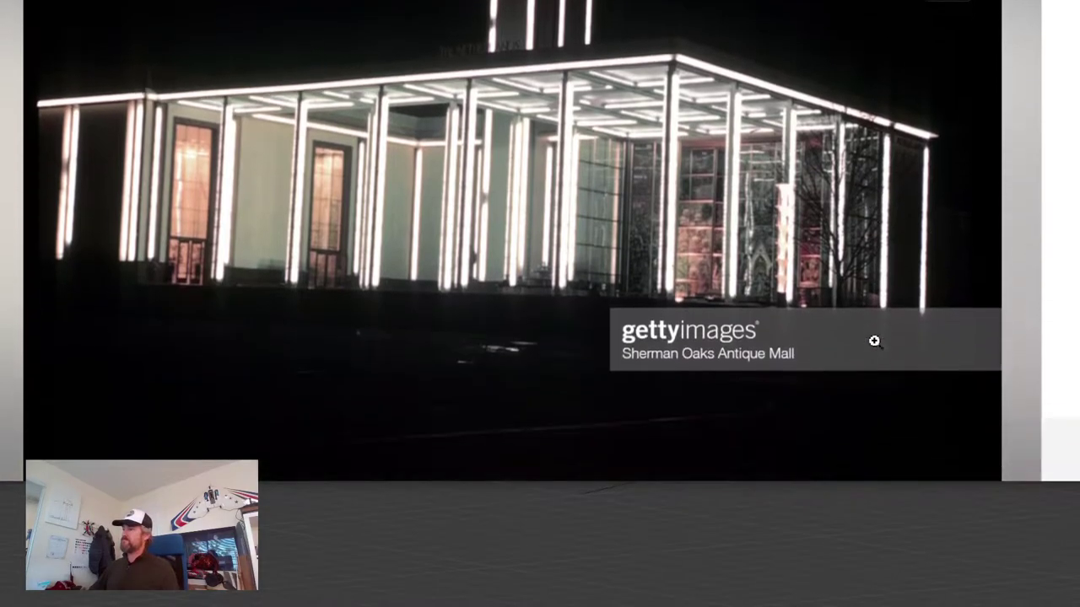
{"action": "scroll", "coordinate": [873, 337], "scroll_direction": "up", "scroll_amount": 1}
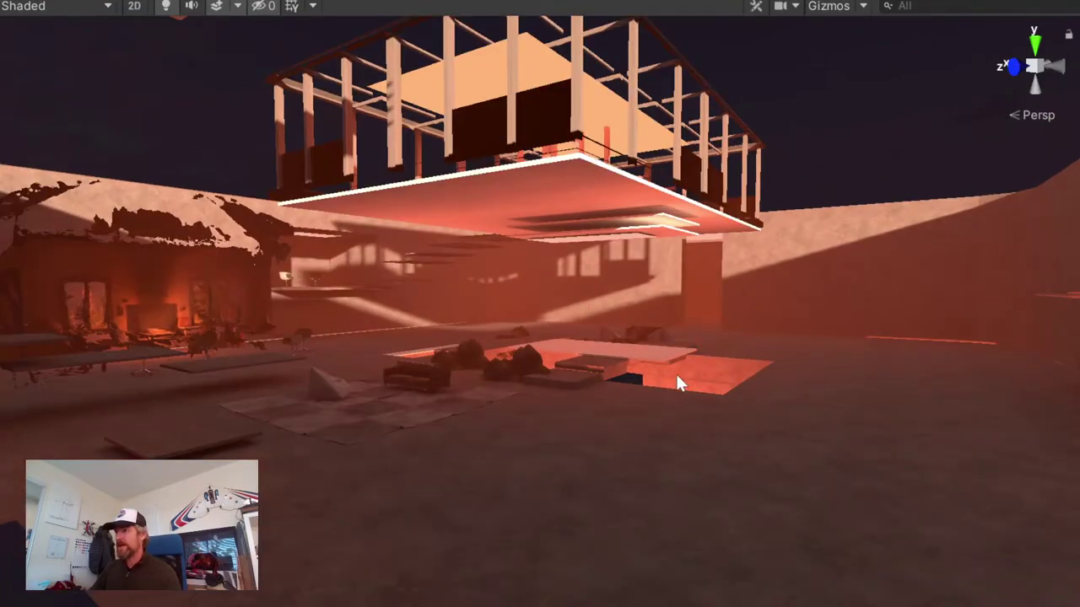
{"action": "mouse_move", "coordinate": [676, 376]}
{"action": "right_mouse_down"}
{"action": "mouse_move", "coordinate": [622, 361]}
{"action": "mouse_move", "coordinate": [607, 338]}
{"action": "mouse_move", "coordinate": [494, 378]}
{"action": "mouse_move", "coordinate": [575, 351]}
{"action": "mouse_move", "coordinate": [540, 366]}
{"action": "mouse_move", "coordinate": [617, 391]}
{"action": "mouse_move", "coordinate": [549, 366]}
{"action": "mouse_move", "coordinate": [596, 349]}
{"action": "mouse_move", "coordinate": [624, 359]}
{"action": "mouse_move", "coordinate": [768, 355]}
{"action": "mouse_move", "coordinate": [793, 333]}
{"action": "mouse_move", "coordinate": [753, 413]}
{"action": "mouse_move", "coordinate": [765, 402]}
{"action": "mouse_move", "coordinate": [683, 388]}
{"action": "mouse_move", "coordinate": [767, 381]}
{"action": "mouse_move", "coordinate": [748, 366]}
{"action": "mouse_move", "coordinate": [737, 376]}
{"action": "mouse_move", "coordinate": [769, 330]}
{"action": "mouse_move", "coordinate": [759, 348]}
{"action": "right_mouse_up"}
{"action": "mouse_move", "coordinate": [825, 413]}
{"action": "right_mouse_down"}
{"action": "mouse_move", "coordinate": [617, 430]}
{"action": "mouse_move", "coordinate": [798, 439]}
{"action": "mouse_move", "coordinate": [795, 462]}
{"action": "right_mouse_up"}
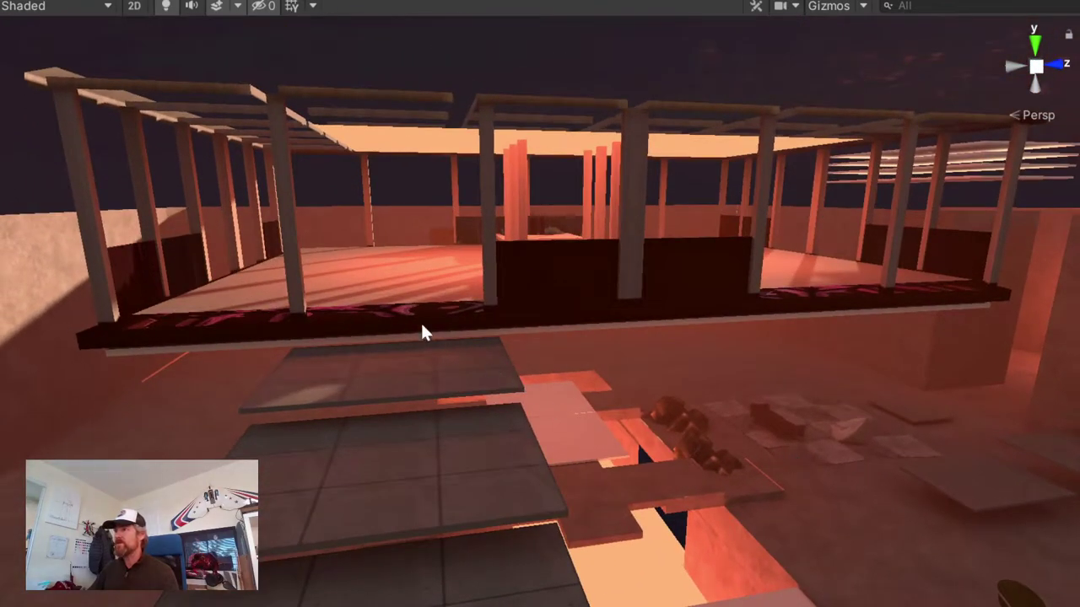
{"action": "mouse_move", "coordinate": [420, 331]}
{"action": "right_mouse_down"}
{"action": "mouse_move", "coordinate": [356, 291]}
{"action": "mouse_move", "coordinate": [543, 379]}
{"action": "mouse_move", "coordinate": [751, 410]}
{"action": "mouse_move", "coordinate": [721, 355]}
{"action": "right_mouse_up"}
{"action": "mouse_move", "coordinate": [776, 316]}
{"action": "right_mouse_down"}
{"action": "mouse_move", "coordinate": [776, 349]}
{"action": "mouse_move", "coordinate": [723, 329]}
{"action": "right_mouse_up"}
{"action": "right_click_drag", "start_coordinate": [607, 301], "coordinate": [639, 354]}
{"action": "mouse_move", "coordinate": [336, 391]}
{"action": "right_mouse_down"}
{"action": "mouse_move", "coordinate": [398, 445]}
{"action": "mouse_move", "coordinate": [390, 38]}
{"action": "right_mouse_up"}
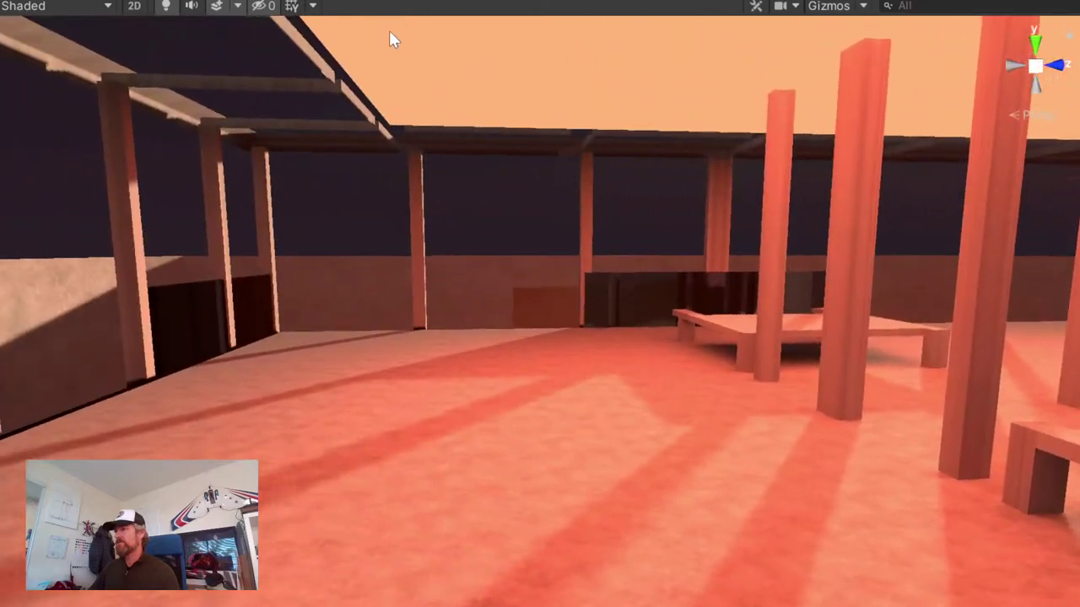
{"action": "mouse_move", "coordinate": [761, 418]}
{"action": "right_mouse_down"}
{"action": "mouse_move", "coordinate": [535, 313]}
{"action": "mouse_move", "coordinate": [549, 463]}
{"action": "mouse_move", "coordinate": [511, 416]}
{"action": "right_mouse_up"}
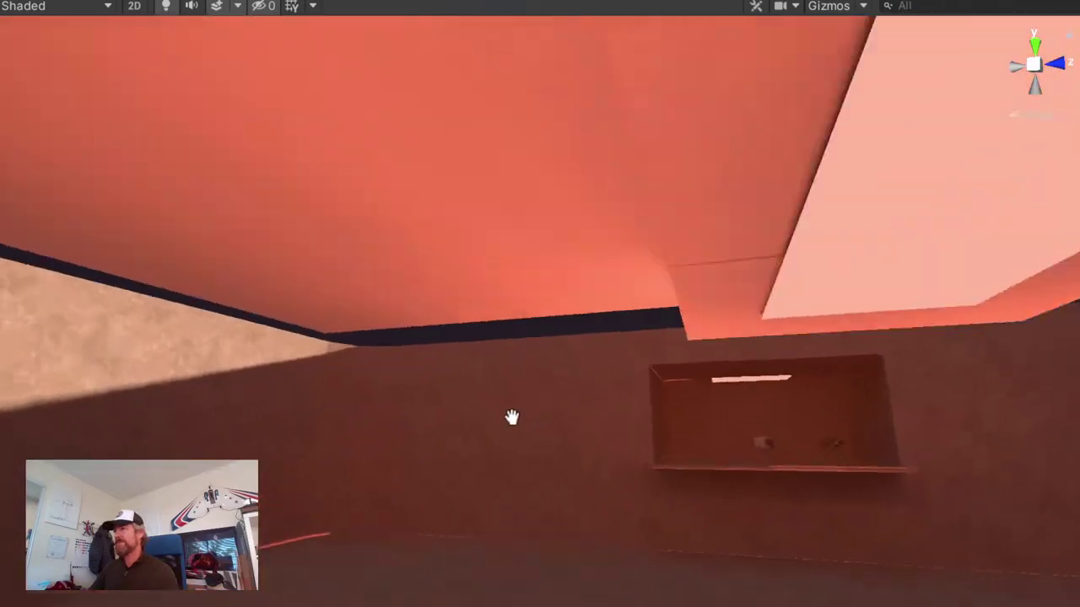
{"action": "mouse_move", "coordinate": [511, 417]}
{"action": "middle_mouse_down"}
{"action": "mouse_move", "coordinate": [524, 447]}
{"action": "mouse_move", "coordinate": [511, 443]}
{"action": "middle_mouse_up"}
{"action": "mouse_move", "coordinate": [284, 269]}
{"action": "right_mouse_down"}
{"action": "mouse_move", "coordinate": [349, 325]}
{"action": "mouse_move", "coordinate": [706, 355]}
{"action": "mouse_move", "coordinate": [819, 410]}
{"action": "right_mouse_up"}
{"action": "mouse_move", "coordinate": [819, 410]}
{"action": "middle_mouse_down"}
{"action": "mouse_move", "coordinate": [345, 504]}
{"action": "mouse_move", "coordinate": [338, 495]}
{"action": "middle_mouse_up"}
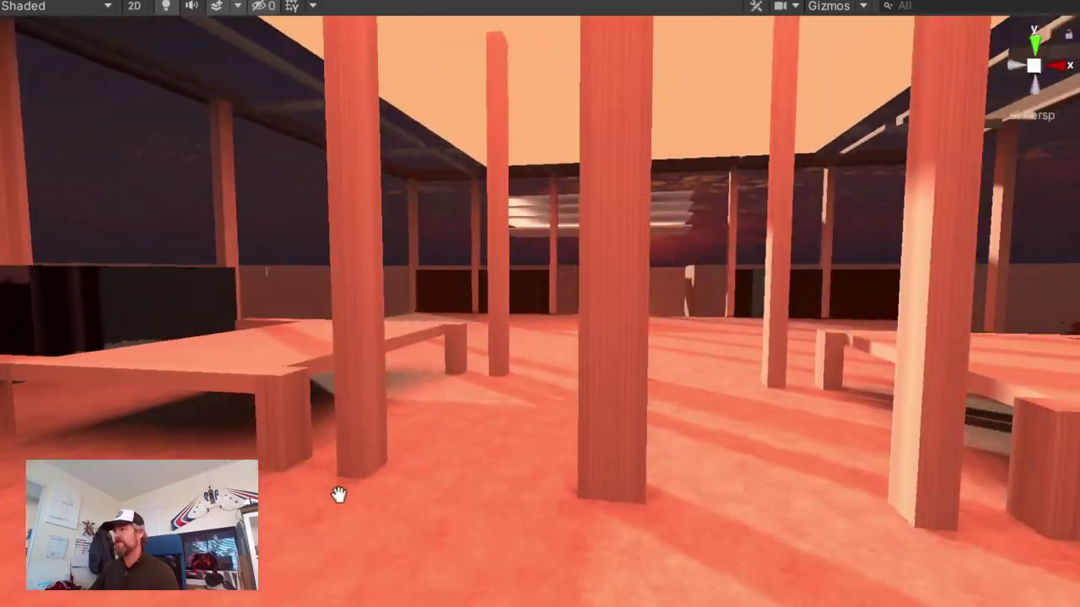
{"action": "mouse_move", "coordinate": [635, 442]}
{"action": "right_mouse_down"}
{"action": "mouse_move", "coordinate": [656, 414]}
{"action": "mouse_move", "coordinate": [557, 385]}
{"action": "mouse_move", "coordinate": [494, 340]}
{"action": "mouse_move", "coordinate": [624, 270]}
{"action": "right_mouse_up"}
{"action": "scroll", "coordinate": [628, 253], "scroll_direction": "down", "scroll_amount": 5}
{"action": "scroll", "coordinate": [549, 263], "scroll_direction": "up", "scroll_amount": 3}
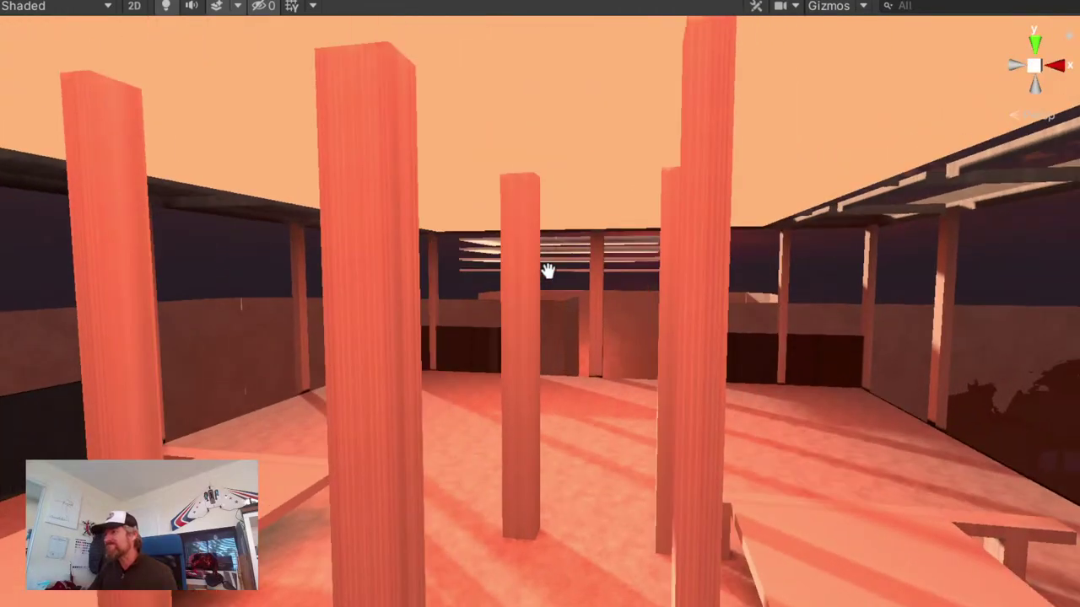
{"action": "scroll", "coordinate": [603, 337], "scroll_direction": "up", "scroll_amount": 3}
{"action": "scroll", "coordinate": [607, 374], "scroll_direction": "up", "scroll_amount": 2}
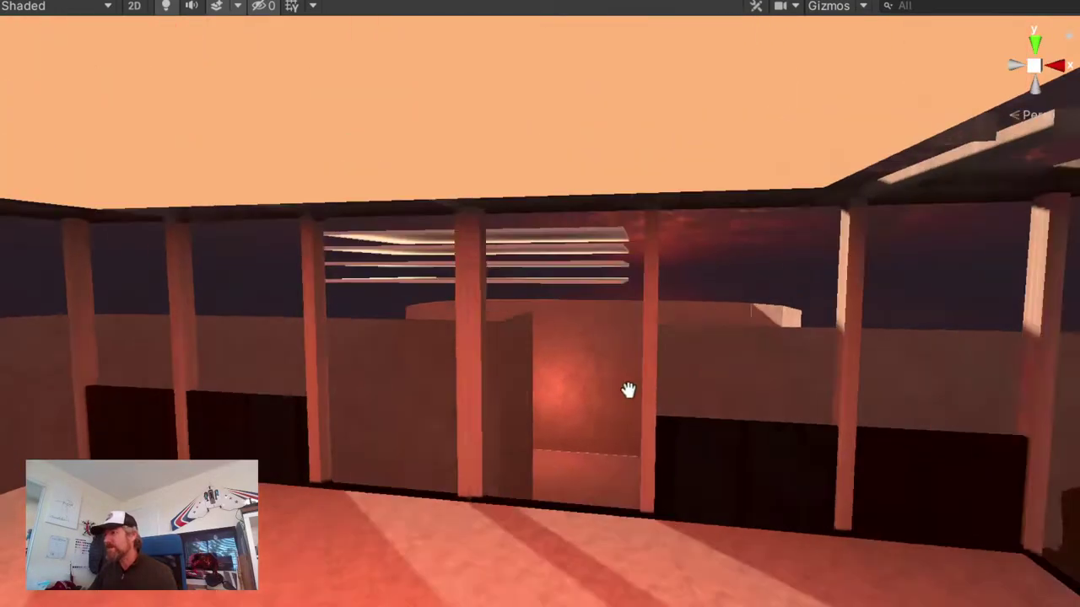
{"action": "scroll", "coordinate": [629, 391], "scroll_direction": "up", "scroll_amount": 2}
{"action": "scroll", "coordinate": [616, 381], "scroll_direction": "up", "scroll_amount": 2}
{"action": "mouse_move", "coordinate": [588, 387]}
{"action": "right_mouse_down"}
{"action": "mouse_move", "coordinate": [614, 380]}
{"action": "mouse_move", "coordinate": [696, 424]}
{"action": "right_mouse_up"}
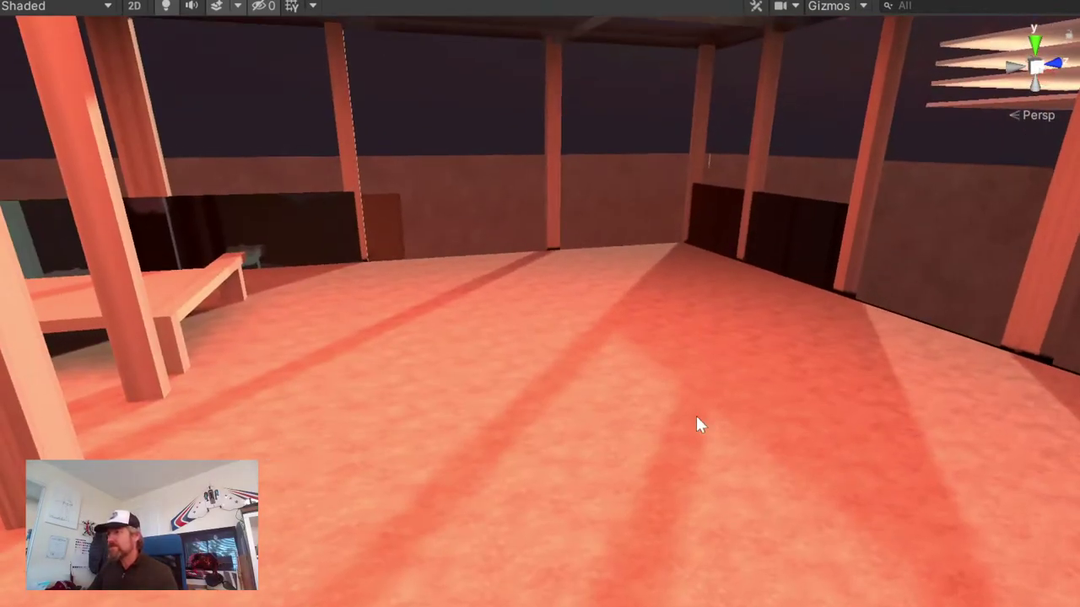
{"action": "middle_click_drag", "start_coordinate": [697, 424], "coordinate": [664, 413]}
{"action": "mouse_move", "coordinate": [638, 421]}
{"action": "right_mouse_down"}
{"action": "mouse_move", "coordinate": [613, 503]}
{"action": "mouse_move", "coordinate": [849, 433]}
{"action": "mouse_move", "coordinate": [815, 422]}
{"action": "mouse_move", "coordinate": [728, 494]}
{"action": "mouse_move", "coordinate": [373, 465]}
{"action": "mouse_move", "coordinate": [176, 386]}
{"action": "mouse_move", "coordinate": [301, 422]}
{"action": "mouse_move", "coordinate": [346, 499]}
{"action": "mouse_move", "coordinate": [397, 554]}
{"action": "mouse_move", "coordinate": [388, 547]}
{"action": "mouse_move", "coordinate": [398, 554]}
{"action": "mouse_move", "coordinate": [385, 552]}
{"action": "mouse_move", "coordinate": [388, 562]}
{"action": "mouse_move", "coordinate": [540, 551]}
{"action": "mouse_move", "coordinate": [425, 453]}
{"action": "mouse_move", "coordinate": [662, 471]}
{"action": "right_mouse_up"}
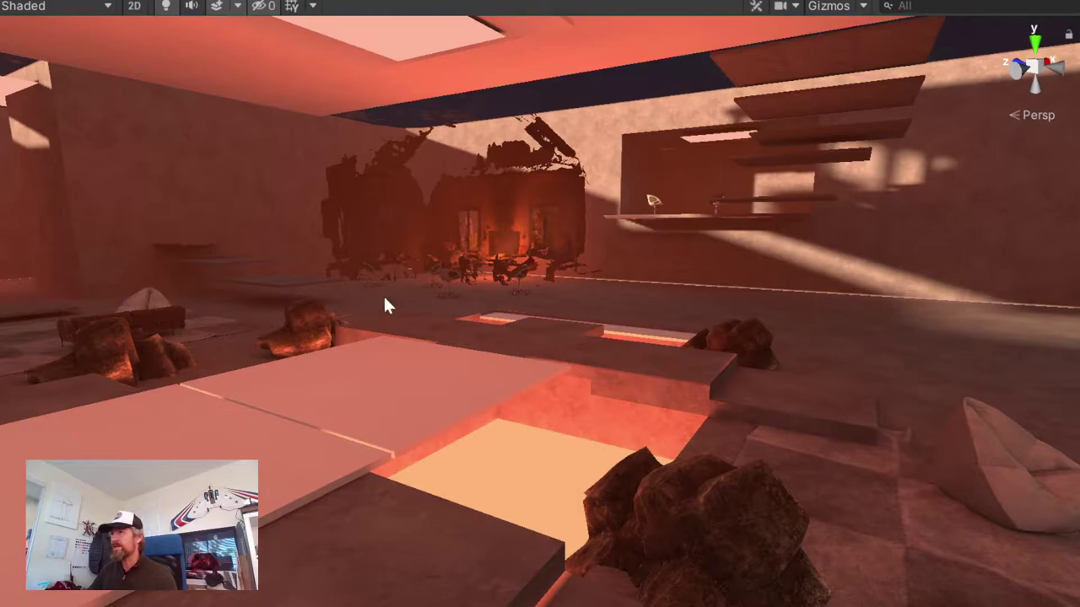
{"action": "mouse_move", "coordinate": [539, 277]}
{"action": "right_mouse_down"}
{"action": "mouse_move", "coordinate": [299, 294]}
{"action": "mouse_move", "coordinate": [693, 316]}
{"action": "mouse_move", "coordinate": [444, 250]}
{"action": "right_mouse_up"}
{"action": "scroll", "coordinate": [486, 168], "scroll_direction": "up", "scroll_amount": 3}
{"action": "middle_click_drag", "start_coordinate": [486, 168], "coordinate": [408, 199]}
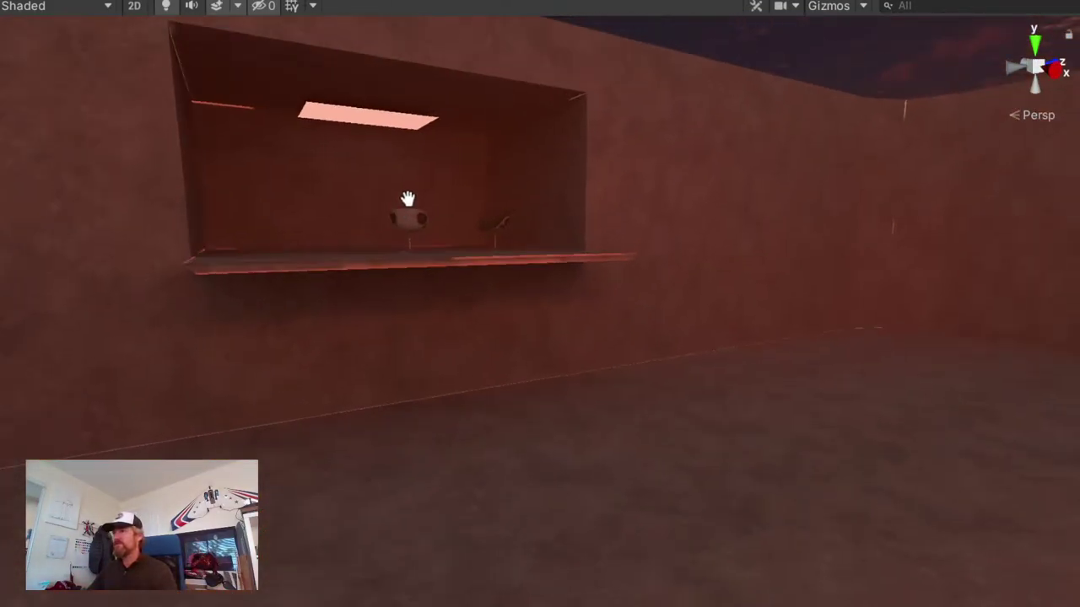
{"action": "mouse_move", "coordinate": [614, 364]}
{"action": "right_mouse_down"}
{"action": "mouse_move", "coordinate": [573, 345]}
{"action": "mouse_move", "coordinate": [691, 329]}
{"action": "right_mouse_up"}
{"action": "middle_click_drag", "start_coordinate": [691, 330], "coordinate": [591, 397]}
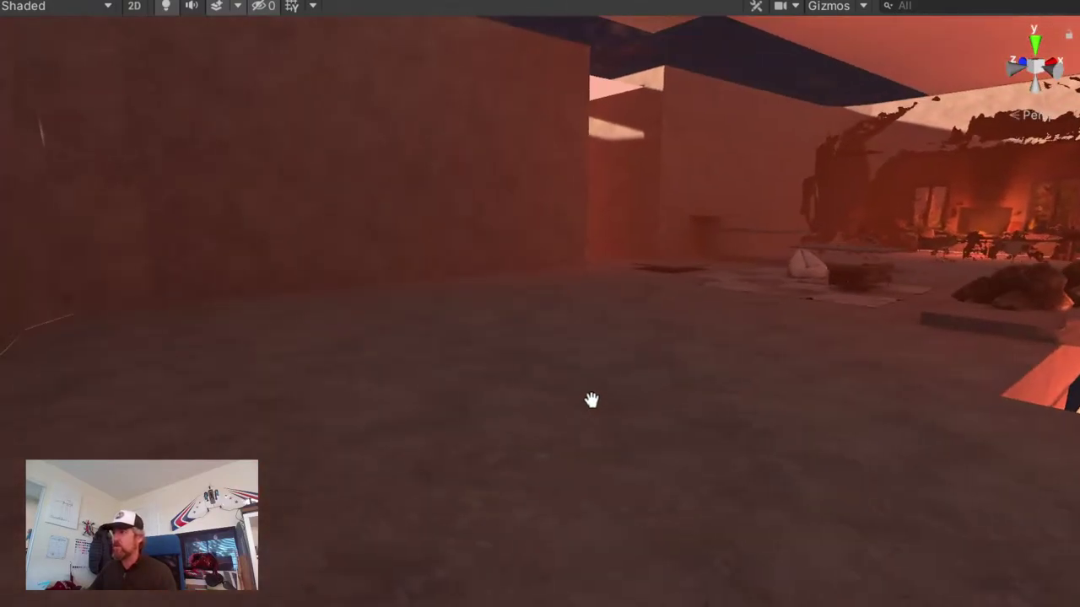
{"action": "mouse_move", "coordinate": [590, 398]}
{"action": "right_mouse_down"}
{"action": "mouse_move", "coordinate": [789, 305]}
{"action": "mouse_move", "coordinate": [525, 354]}
{"action": "right_mouse_up"}
{"action": "scroll", "coordinate": [445, 349], "scroll_direction": "up", "scroll_amount": 3}
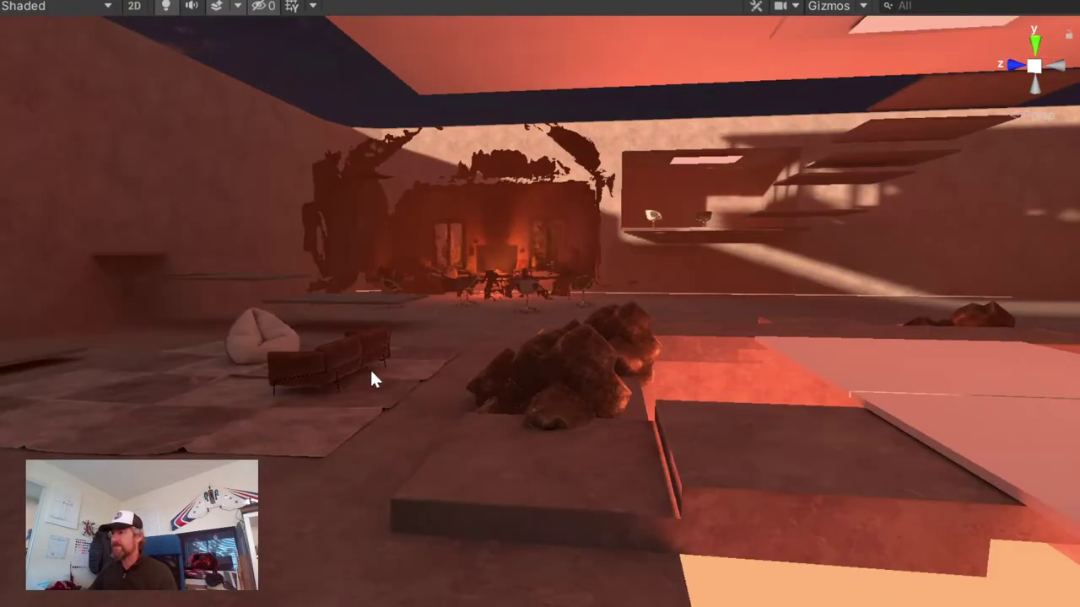
{"action": "mouse_move", "coordinate": [374, 379]}
{"action": "right_mouse_down"}
{"action": "mouse_move", "coordinate": [438, 384]}
{"action": "mouse_move", "coordinate": [733, 281]}
{"action": "mouse_move", "coordinate": [475, 414]}
{"action": "mouse_move", "coordinate": [483, 390]}
{"action": "right_mouse_up"}
{"action": "scroll", "coordinate": [478, 375], "scroll_direction": "up", "scroll_amount": 3}
{"action": "scroll", "coordinate": [456, 370], "scroll_direction": "up", "scroll_amount": 2}
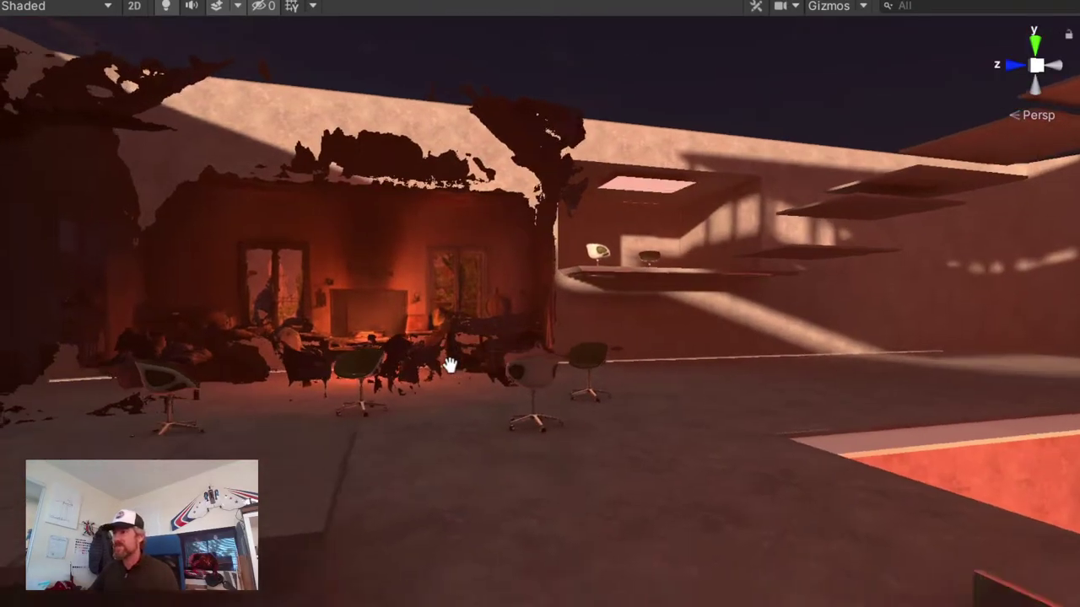
{"action": "scroll", "coordinate": [445, 362], "scroll_direction": "up", "scroll_amount": 3}
{"action": "scroll", "coordinate": [440, 354], "scroll_direction": "up", "scroll_amount": 3}
{"action": "scroll", "coordinate": [467, 428], "scroll_direction": "up", "scroll_amount": 2}
{"action": "middle_click_drag", "start_coordinate": [468, 429], "coordinate": [565, 323]}
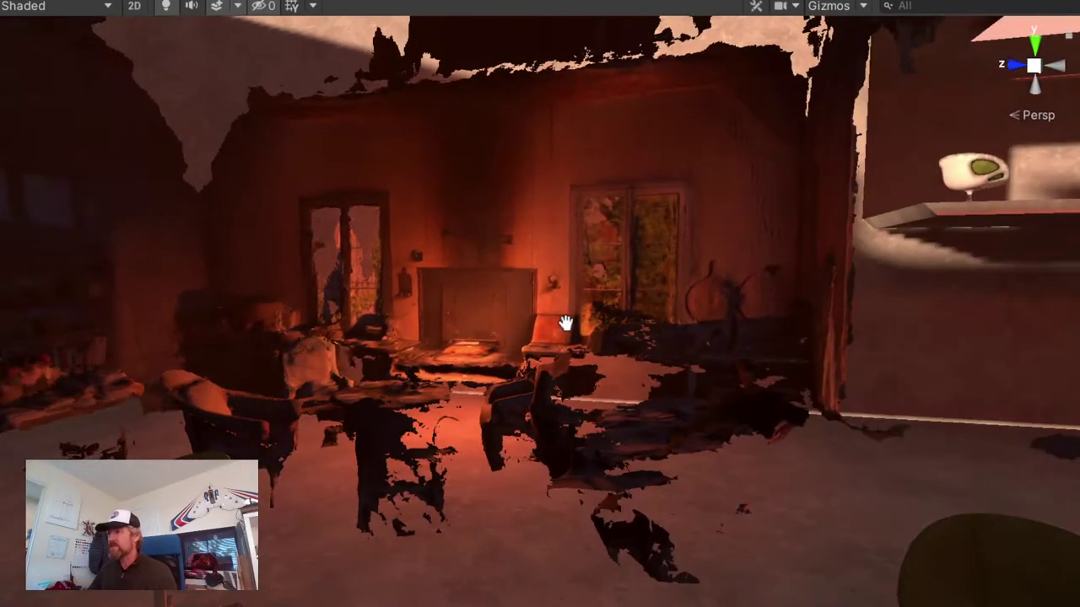
{"action": "mouse_move", "coordinate": [374, 426]}
{"action": "right_mouse_down"}
{"action": "mouse_move", "coordinate": [579, 381]}
{"action": "mouse_move", "coordinate": [450, 342]}
{"action": "mouse_move", "coordinate": [330, 368]}
{"action": "mouse_move", "coordinate": [524, 414]}
{"action": "right_mouse_up"}
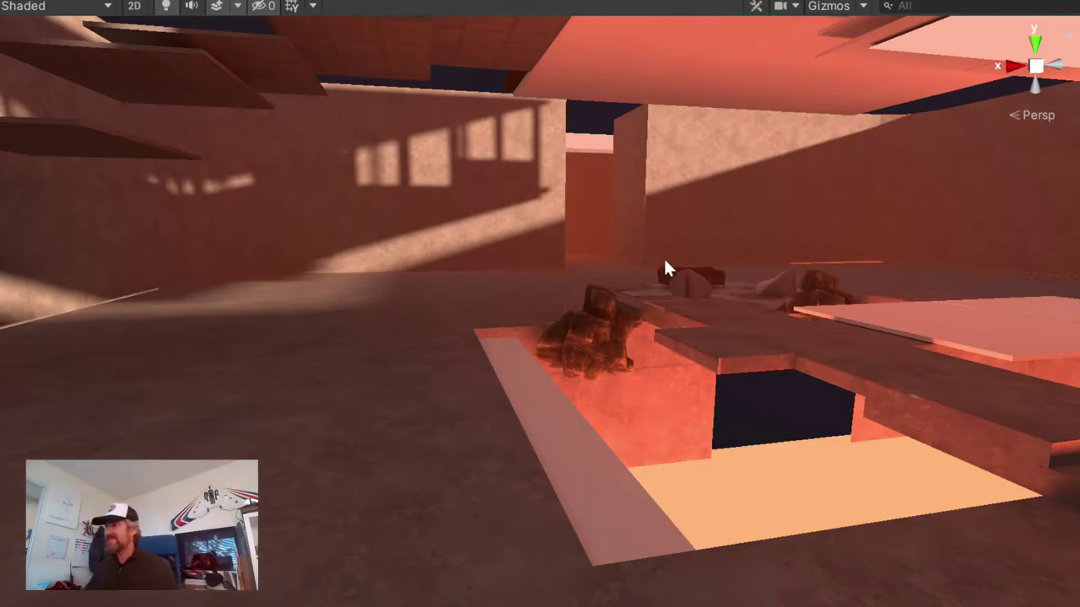
{"action": "scroll", "coordinate": [666, 270], "scroll_direction": "down", "scroll_amount": 5}
{"action": "middle_click_drag", "start_coordinate": [666, 269], "coordinate": [561, 290]}
{"action": "mouse_move", "coordinate": [562, 290]}
{"action": "left_mouse_down", "text": "alt"}
{"action": "mouse_move", "coordinate": [571, 321]}
{"action": "mouse_move", "coordinate": [709, 356]}
{"action": "mouse_move", "coordinate": [603, 379]}
{"action": "mouse_move", "coordinate": [877, 339]}
{"action": "mouse_move", "coordinate": [468, 426]}
{"action": "mouse_move", "coordinate": [514, 414]}
{"action": "mouse_move", "coordinate": [518, 428]}
{"action": "left_mouse_up", "text": "alt"}
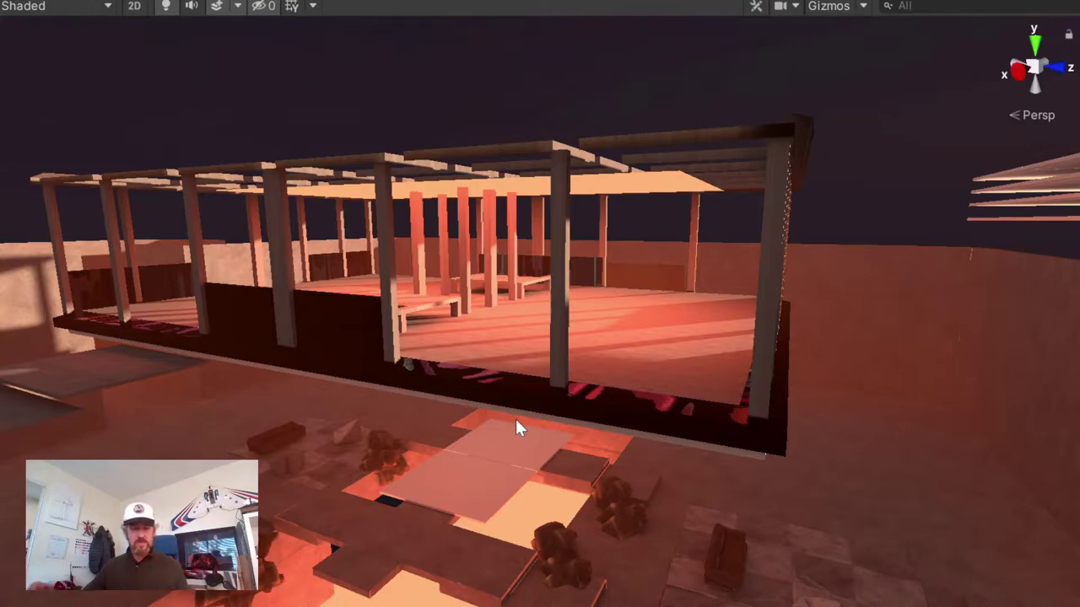
{"action": "middle_click_drag", "start_coordinate": [361, 397], "coordinate": [438, 371]}
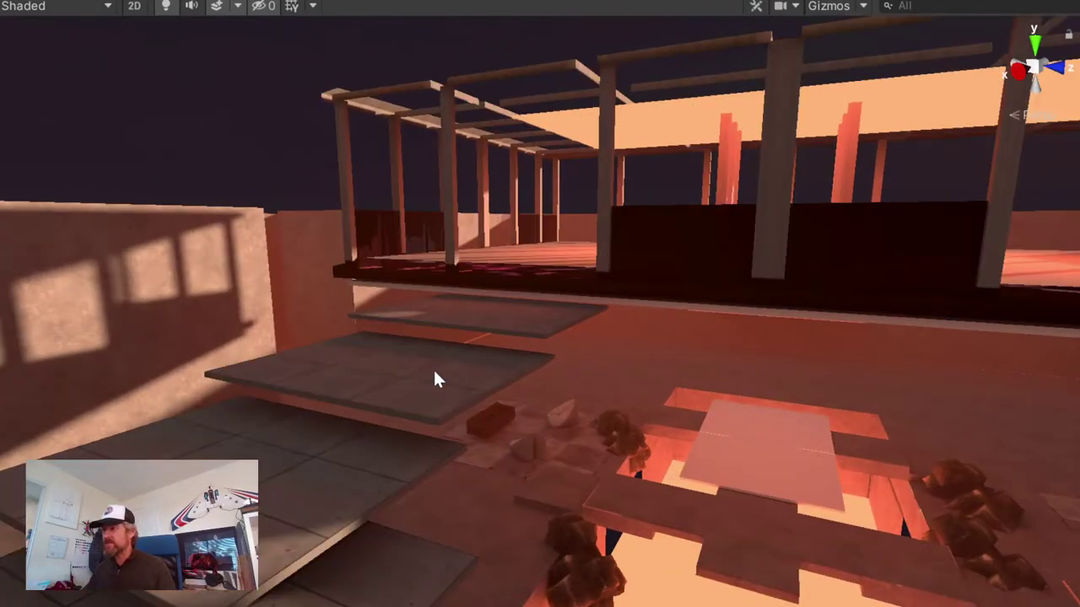
{"action": "left_click", "coordinate": [435, 379]}
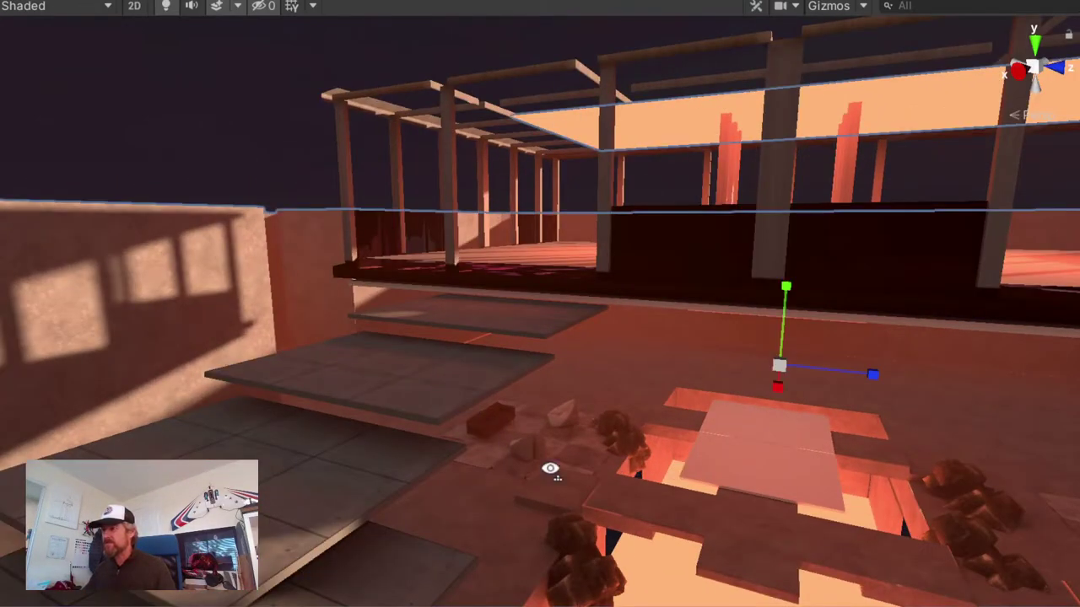
{"action": "right_click_drag", "start_coordinate": [551, 470], "coordinate": [498, 515]}
{"action": "middle_click_drag", "start_coordinate": [498, 516], "coordinate": [492, 500]}
{"action": "scroll", "coordinate": [493, 500], "scroll_direction": "up", "scroll_amount": 2}
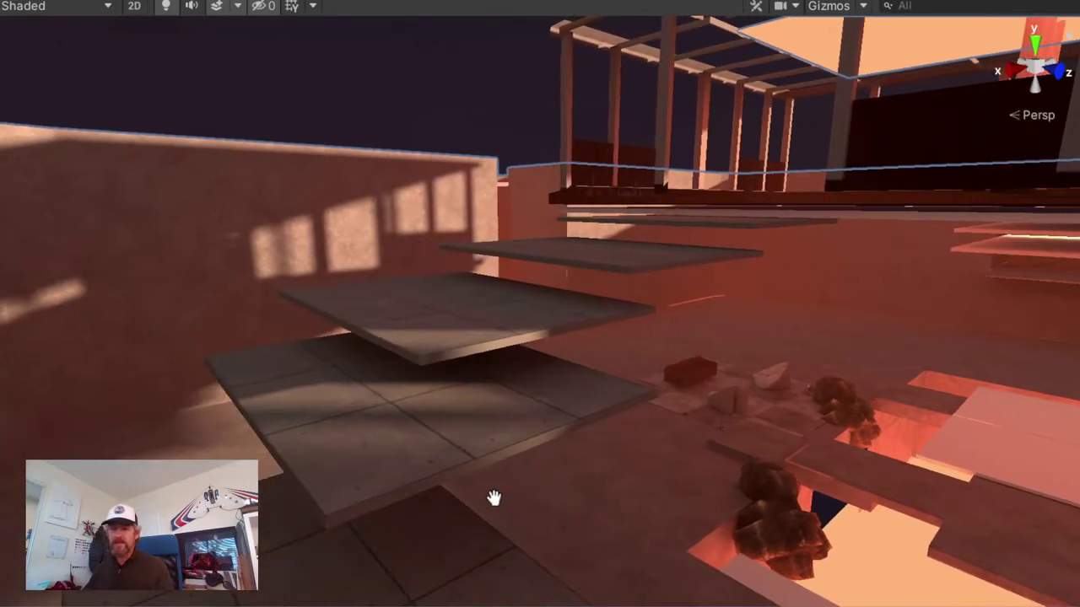
{"action": "scroll", "coordinate": [494, 499], "scroll_direction": "up", "scroll_amount": 2}
{"action": "scroll", "coordinate": [497, 495], "scroll_direction": "up", "scroll_amount": 2}
{"action": "scroll", "coordinate": [500, 489], "scroll_direction": "down", "scroll_amount": 2}
{"action": "scroll", "coordinate": [527, 396], "scroll_direction": "down", "scroll_amount": 2}
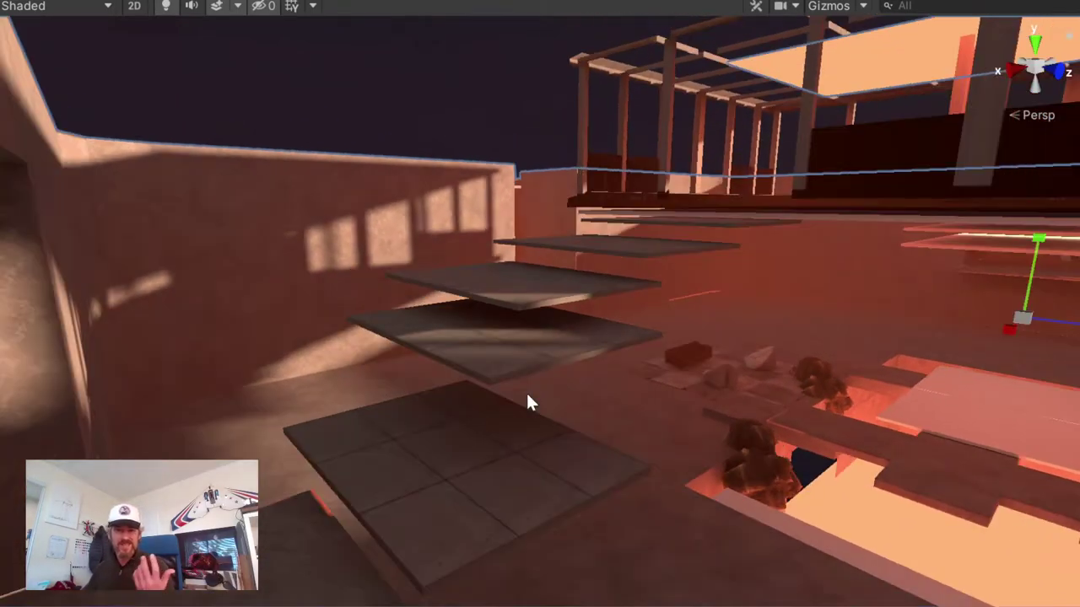
{"action": "scroll", "coordinate": [579, 430], "scroll_direction": "down", "scroll_amount": 2}
{"action": "scroll", "coordinate": [573, 434], "scroll_direction": "down", "scroll_amount": 2}
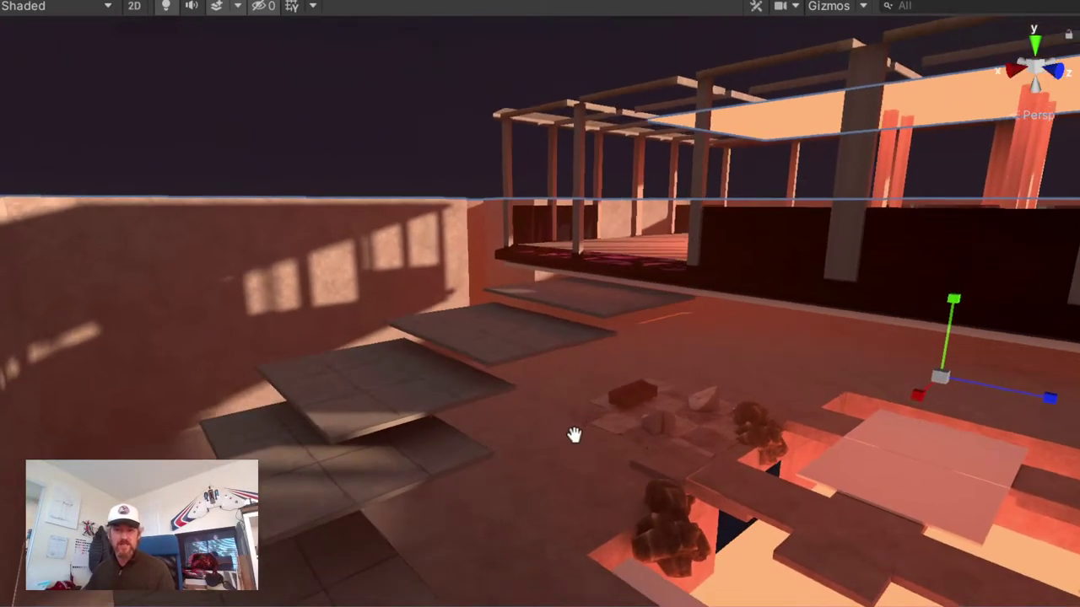
{"action": "middle_click_drag", "start_coordinate": [574, 434], "coordinate": [582, 421]}
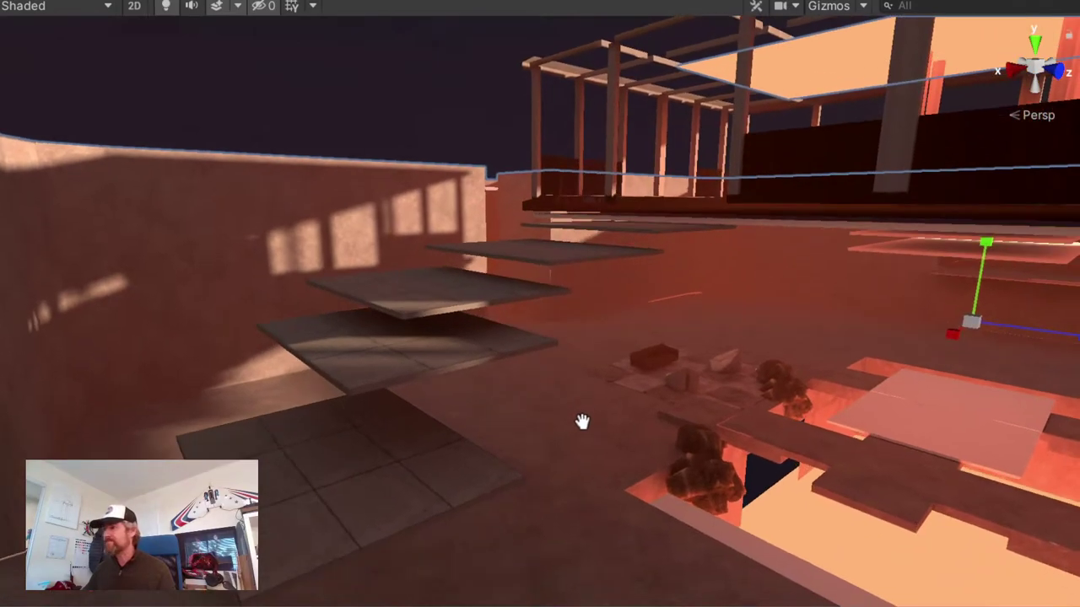
{"action": "left_click", "coordinate": [416, 72]}
{"action": "mouse_move", "coordinate": [417, 73]}
{"action": "right_mouse_down"}
{"action": "mouse_move", "coordinate": [490, 391]}
{"action": "mouse_move", "coordinate": [600, 391]}
{"action": "mouse_move", "coordinate": [521, 333]}
{"action": "right_mouse_up"}
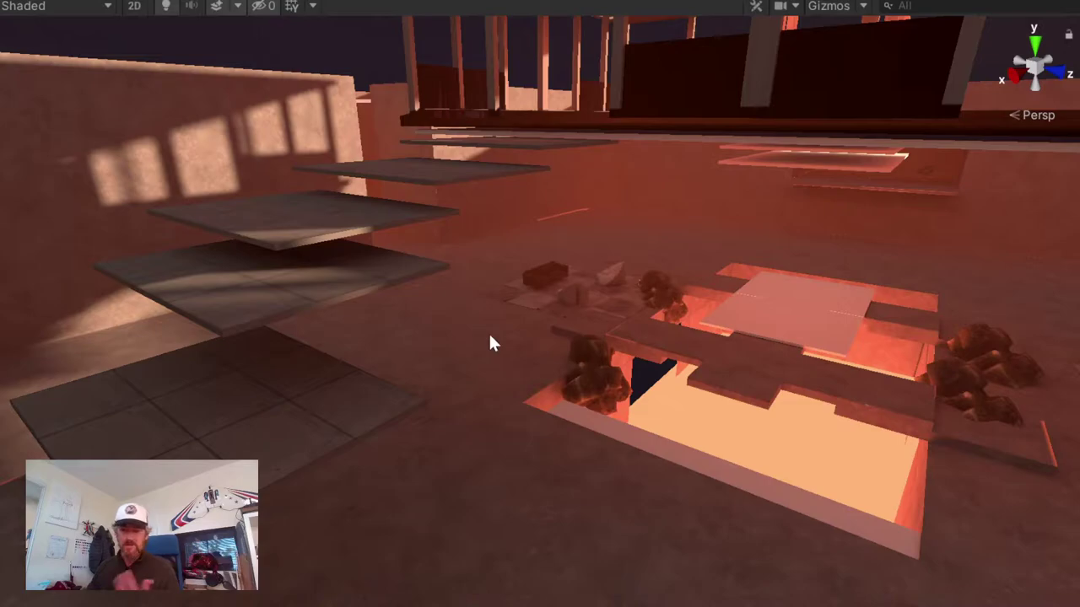
{"action": "mouse_move", "coordinate": [528, 362]}
{"action": "right_mouse_down"}
{"action": "mouse_move", "coordinate": [475, 362]}
{"action": "mouse_move", "coordinate": [899, 431]}
{"action": "mouse_move", "coordinate": [110, 436]}
{"action": "mouse_move", "coordinate": [277, 379]}
{"action": "mouse_move", "coordinate": [646, 366]}
{"action": "mouse_move", "coordinate": [574, 357]}
{"action": "mouse_move", "coordinate": [566, 241]}
{"action": "mouse_move", "coordinate": [603, 250]}
{"action": "mouse_move", "coordinate": [791, 176]}
{"action": "right_mouse_up"}
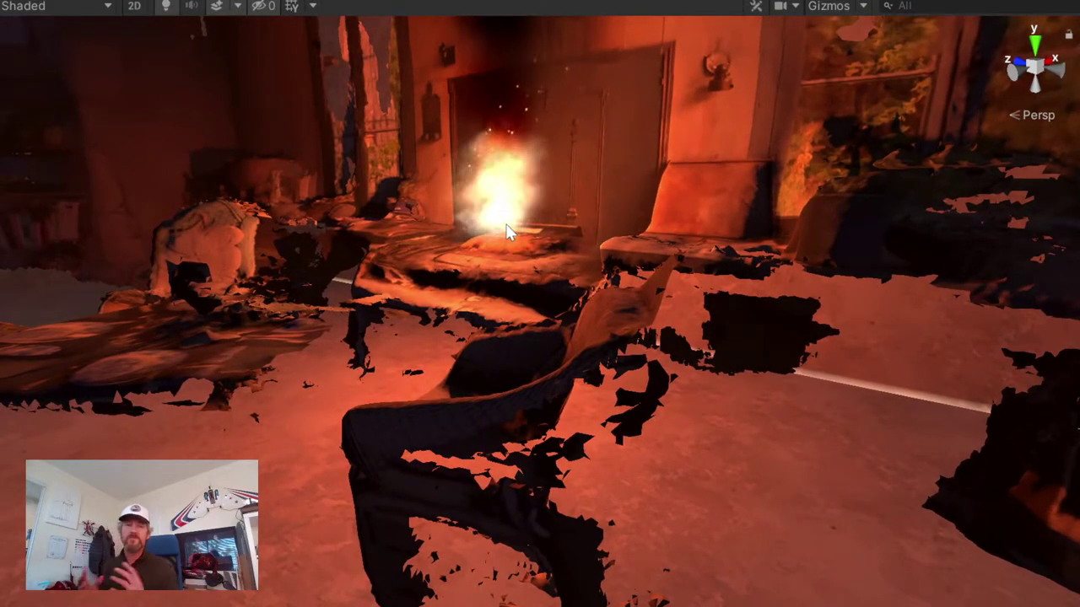
{"action": "mouse_move", "coordinate": [507, 234]}
{"action": "right_mouse_down"}
{"action": "mouse_move", "coordinate": [484, 380]}
{"action": "mouse_move", "coordinate": [534, 379]}
{"action": "mouse_move", "coordinate": [487, 313]}
{"action": "mouse_move", "coordinate": [494, 301]}
{"action": "mouse_move", "coordinate": [341, 295]}
{"action": "right_mouse_up"}
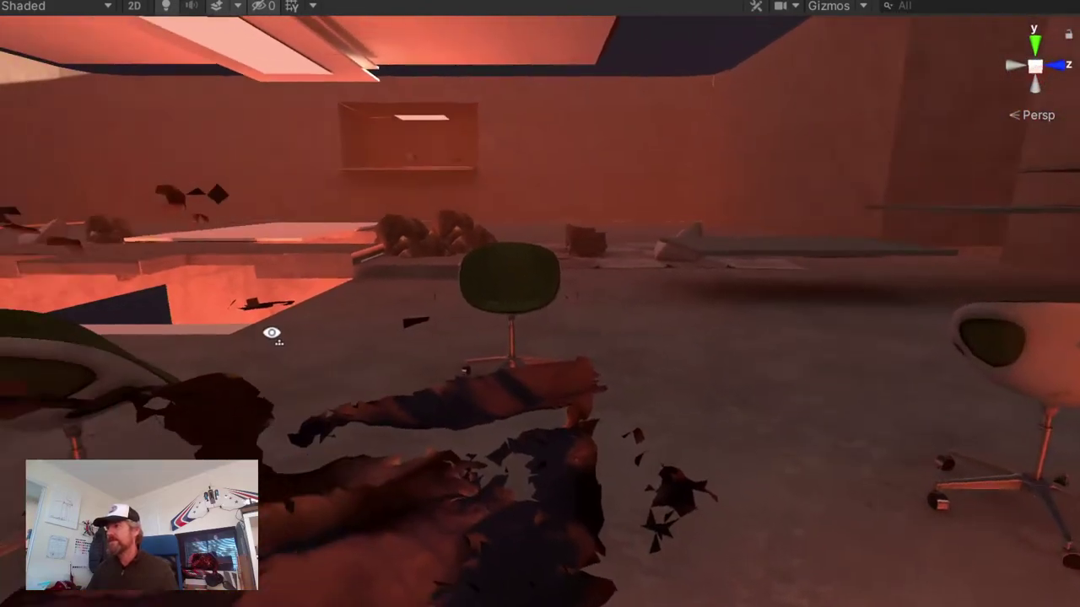
{"action": "mouse_move", "coordinate": [271, 333]}
{"action": "right_mouse_down"}
{"action": "mouse_move", "coordinate": [666, 366]}
{"action": "mouse_move", "coordinate": [596, 353]}
{"action": "right_mouse_up"}
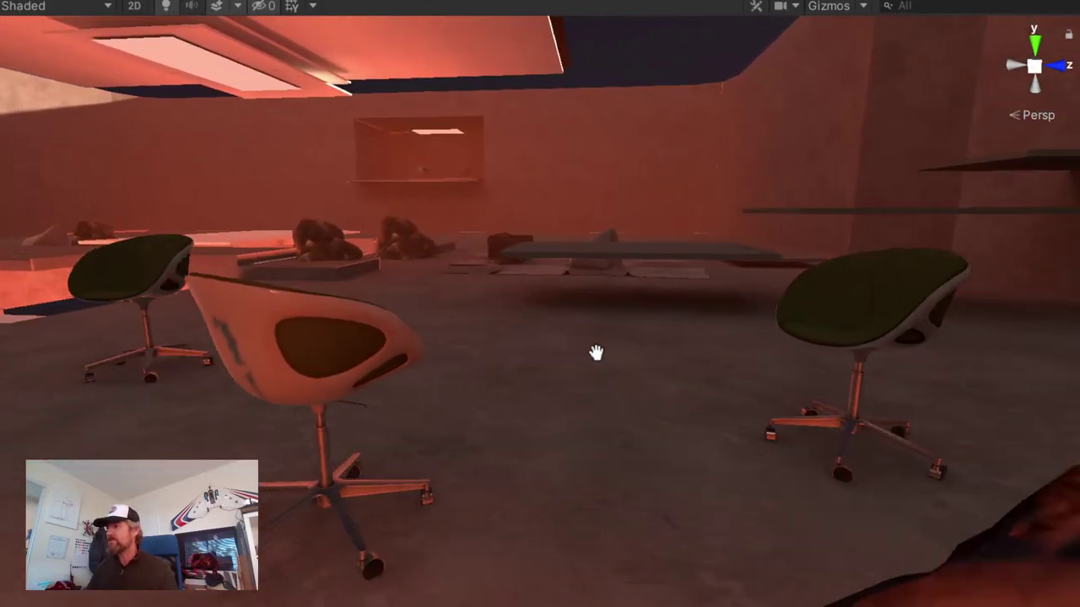
{"action": "scroll", "coordinate": [520, 258], "scroll_direction": "up", "scroll_amount": 3}
{"action": "scroll", "coordinate": [516, 261], "scroll_direction": "up", "scroll_amount": 3}
{"action": "scroll", "coordinate": [518, 271], "scroll_direction": "up", "scroll_amount": 3}
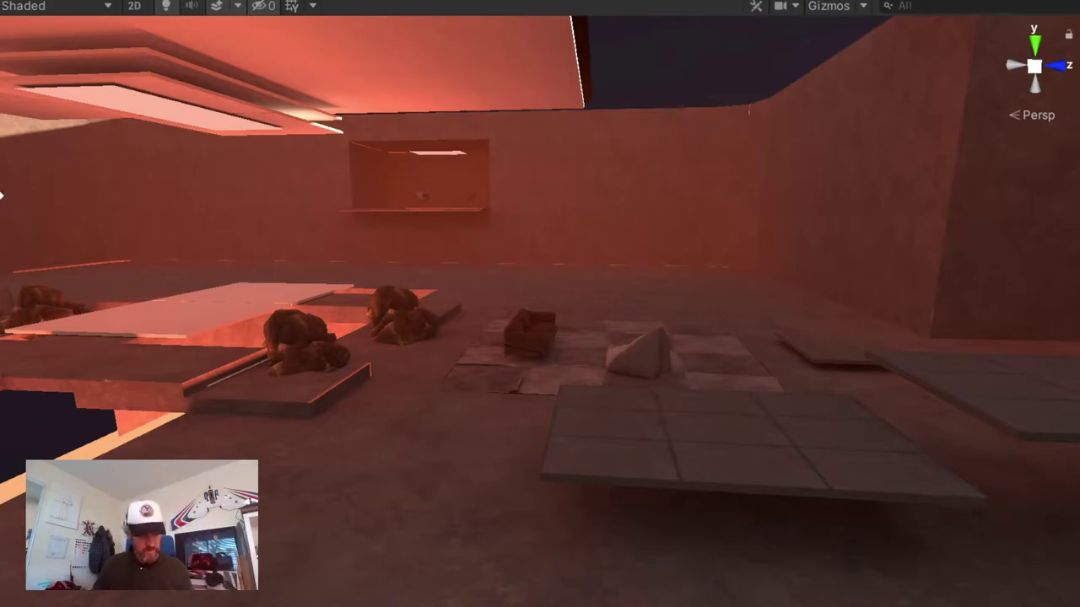
{"action": "right_click_drag", "start_coordinate": [494, 349], "coordinate": [396, 341]}
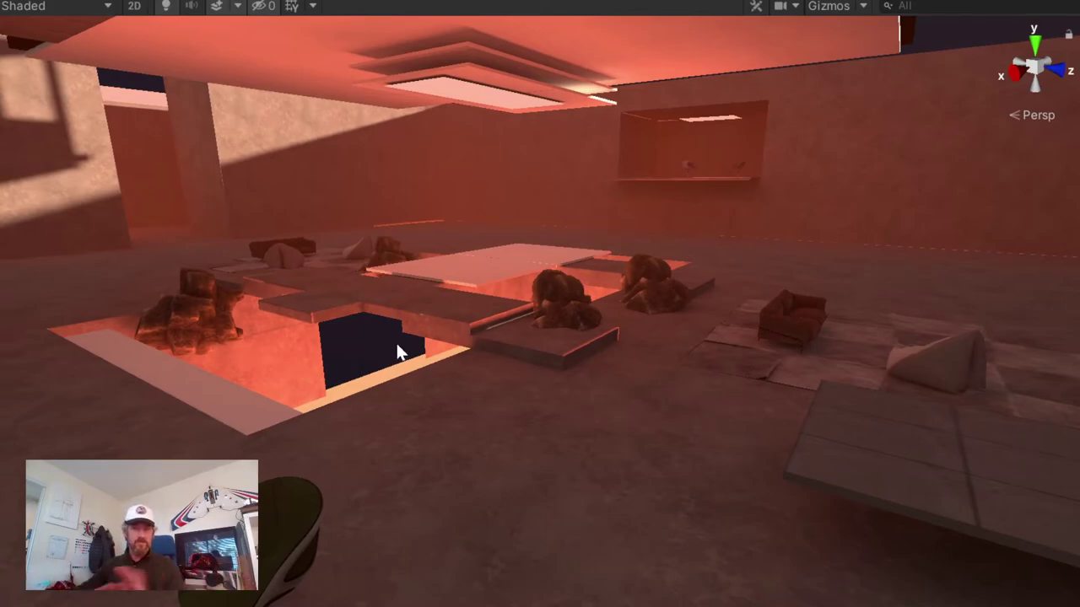
{"action": "mouse_move", "coordinate": [544, 321]}
{"action": "right_mouse_down"}
{"action": "mouse_move", "coordinate": [513, 378]}
{"action": "mouse_move", "coordinate": [410, 448]}
{"action": "mouse_move", "coordinate": [431, 462]}
{"action": "right_mouse_up"}
{"action": "scroll", "coordinate": [437, 469], "scroll_direction": "up", "scroll_amount": 3}
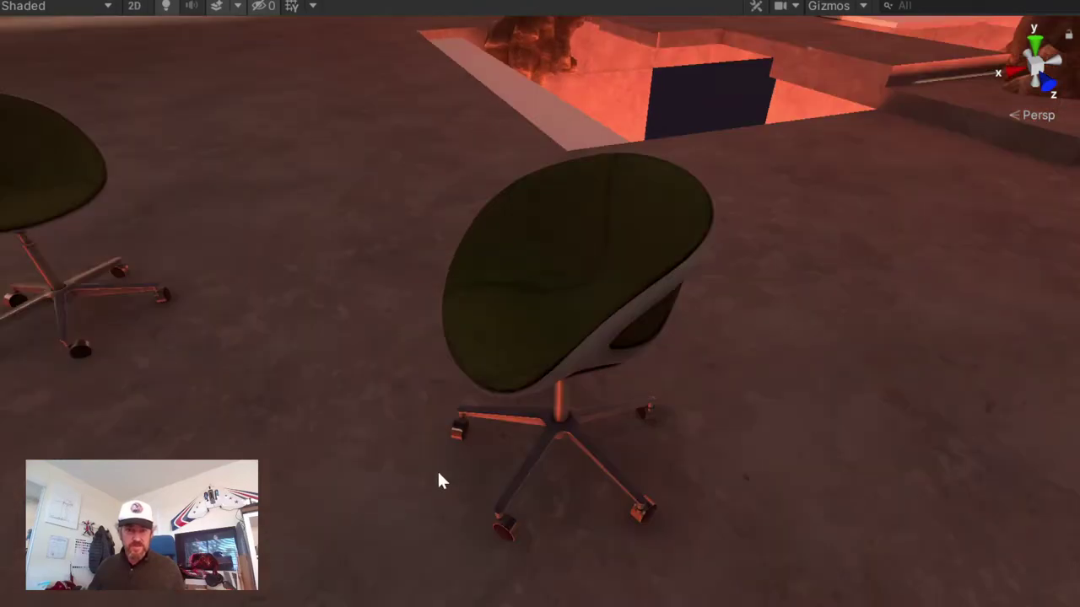
{"action": "scroll", "coordinate": [443, 462], "scroll_direction": "up", "scroll_amount": 5}
{"action": "scroll", "coordinate": [443, 462], "scroll_direction": "down", "scroll_amount": 5}
{"action": "scroll", "coordinate": [494, 374], "scroll_direction": "up", "scroll_amount": 5}
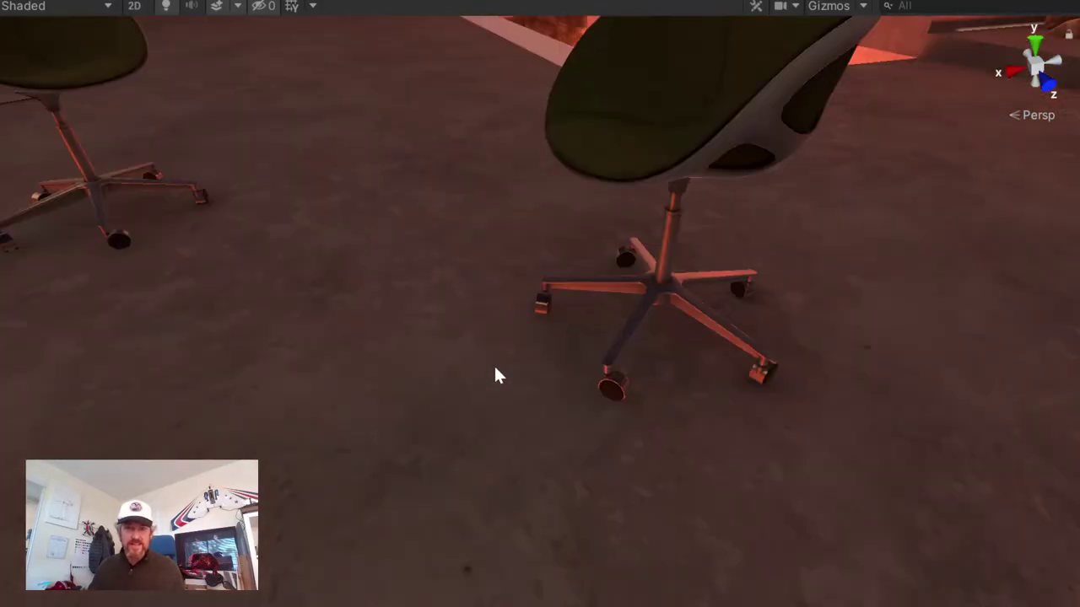
{"action": "right_click_drag", "start_coordinate": [494, 373], "coordinate": [607, 270]}
{"action": "middle_click_drag", "start_coordinate": [608, 361], "coordinate": [611, 361]}
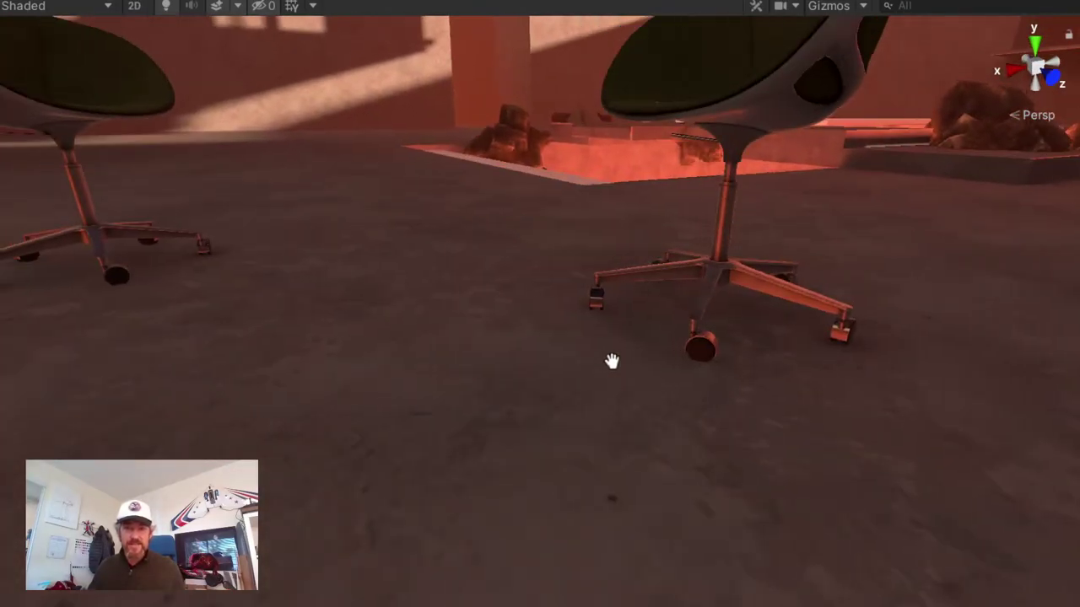
{"action": "scroll", "coordinate": [658, 306], "scroll_direction": "down", "scroll_amount": 5}
{"action": "middle_click_drag", "start_coordinate": [675, 270], "coordinate": [655, 275]}
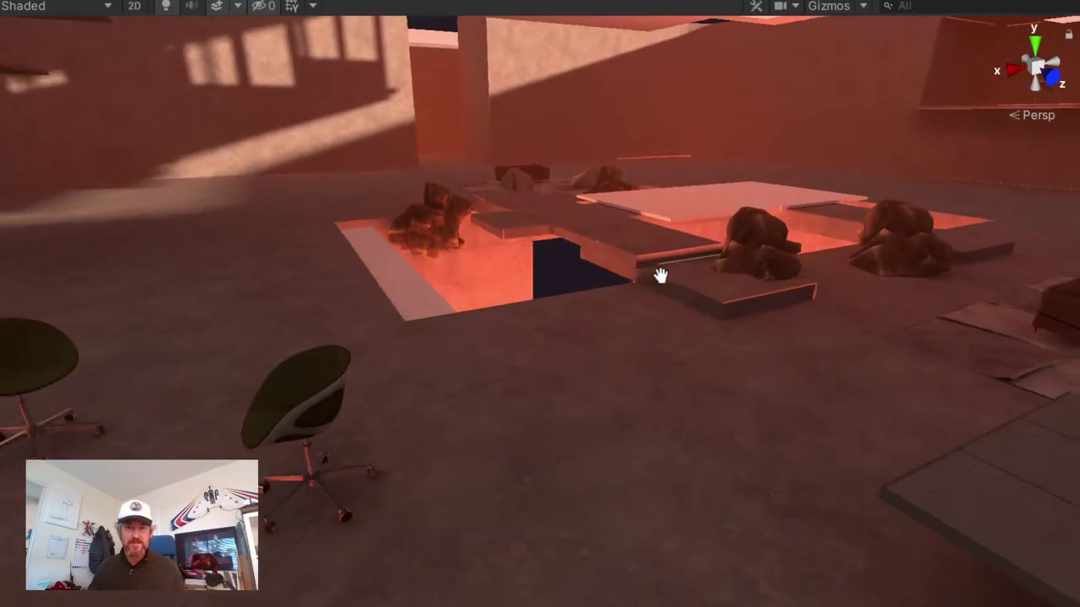
{"action": "scroll", "coordinate": [667, 272], "scroll_direction": "down", "scroll_amount": 3}
{"action": "scroll", "coordinate": [679, 270], "scroll_direction": "up", "scroll_amount": 5}
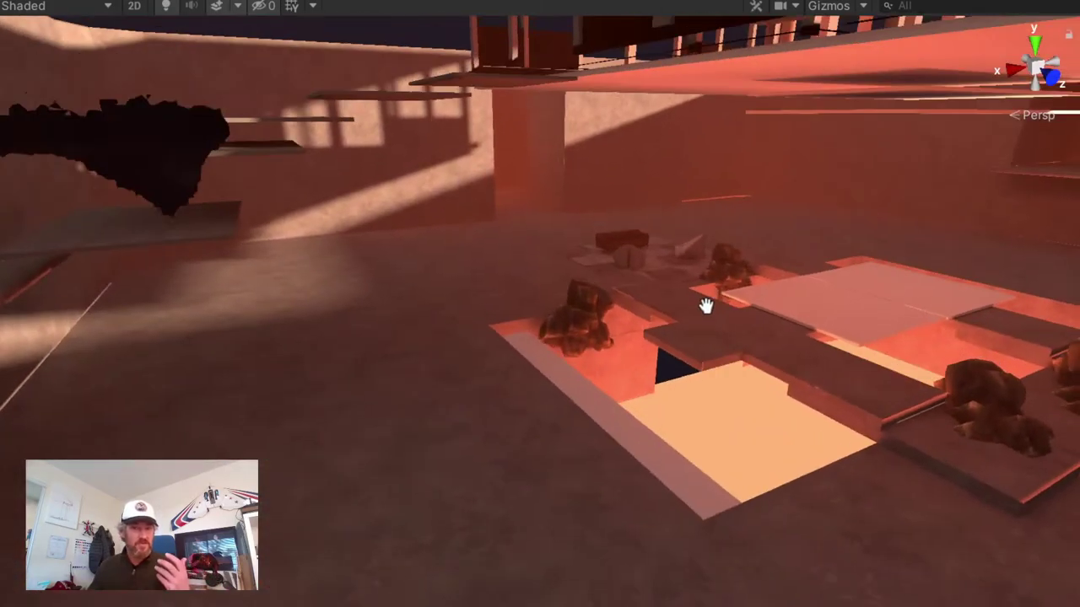
{"action": "scroll", "coordinate": [669, 299], "scroll_direction": "down", "scroll_amount": 3}
{"action": "mouse_move", "coordinate": [723, 291]}
{"action": "left_mouse_down", "text": "alt"}
{"action": "mouse_move", "coordinate": [760, 314]}
{"action": "mouse_move", "coordinate": [718, 309]}
{"action": "left_mouse_up", "text": "alt"}
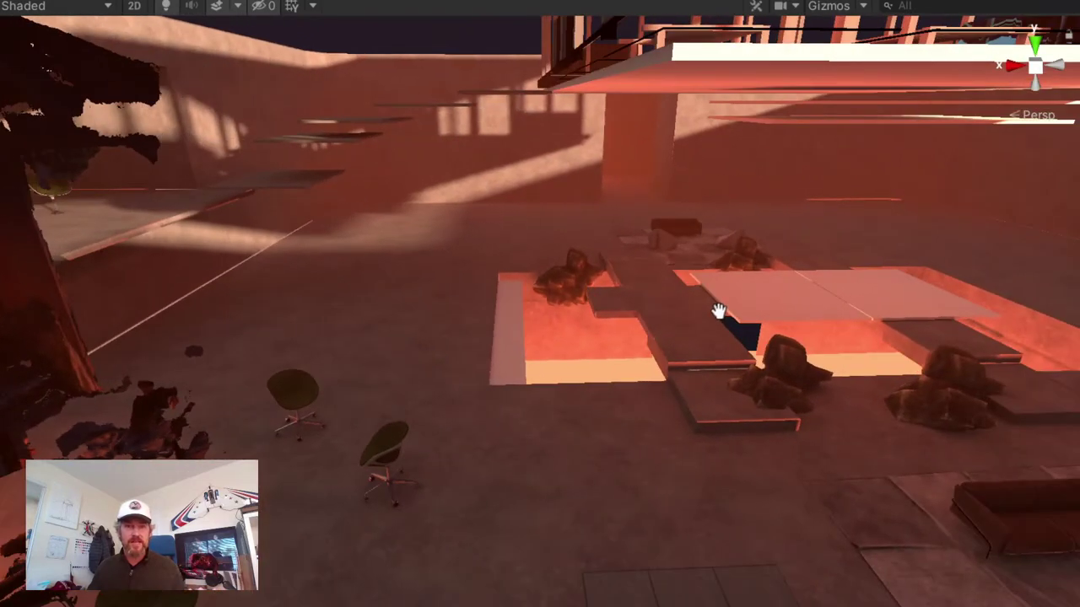
{"action": "scroll", "coordinate": [675, 315], "scroll_direction": "up", "scroll_amount": 3}
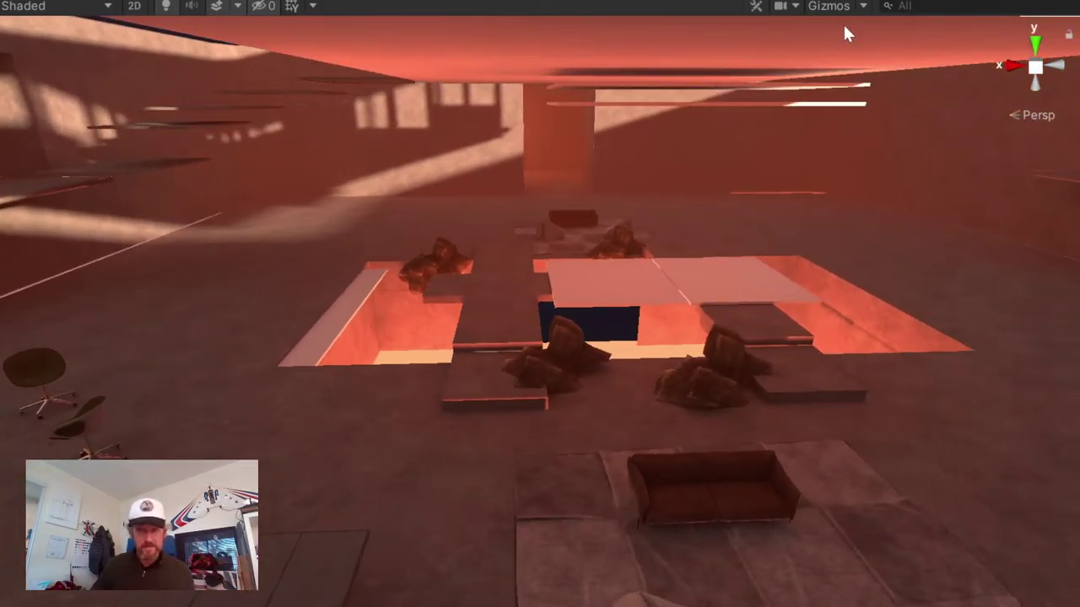
{"action": "scroll", "coordinate": [287, 314], "scroll_direction": "down", "scroll_amount": 2}
{"action": "mouse_move", "coordinate": [270, 309]}
{"action": "left_mouse_down", "text": "alt"}
{"action": "mouse_move", "coordinate": [357, 292]}
{"action": "mouse_move", "coordinate": [545, 410]}
{"action": "left_mouse_up", "text": "alt"}
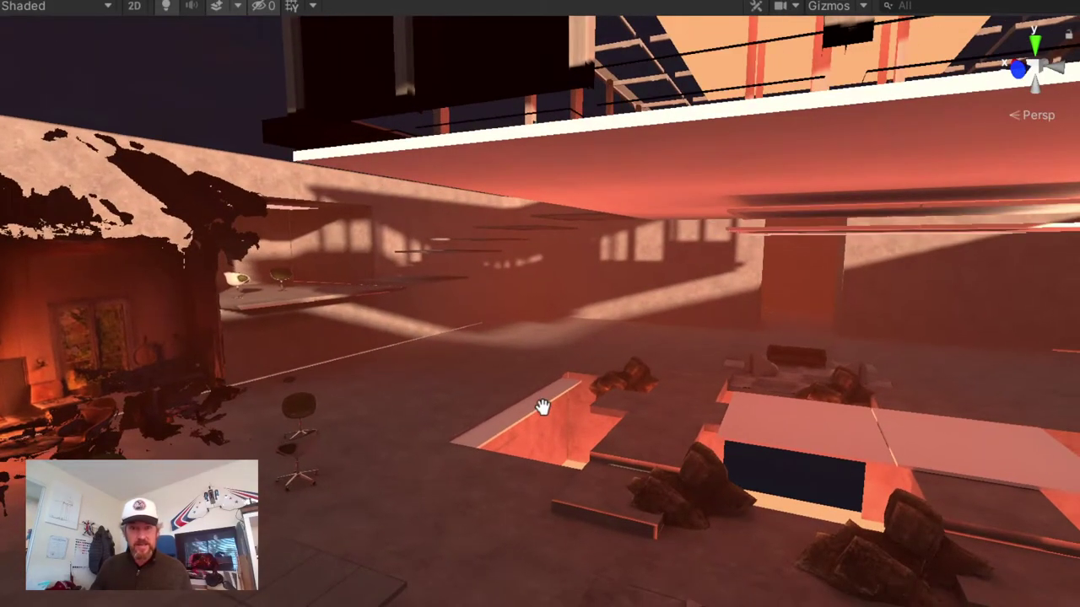
{"action": "scroll", "coordinate": [545, 410], "scroll_direction": "up", "scroll_amount": 2}
{"action": "scroll", "coordinate": [503, 396], "scroll_direction": "up", "scroll_amount": 1}
{"action": "scroll", "coordinate": [494, 393], "scroll_direction": "up", "scroll_amount": 1}
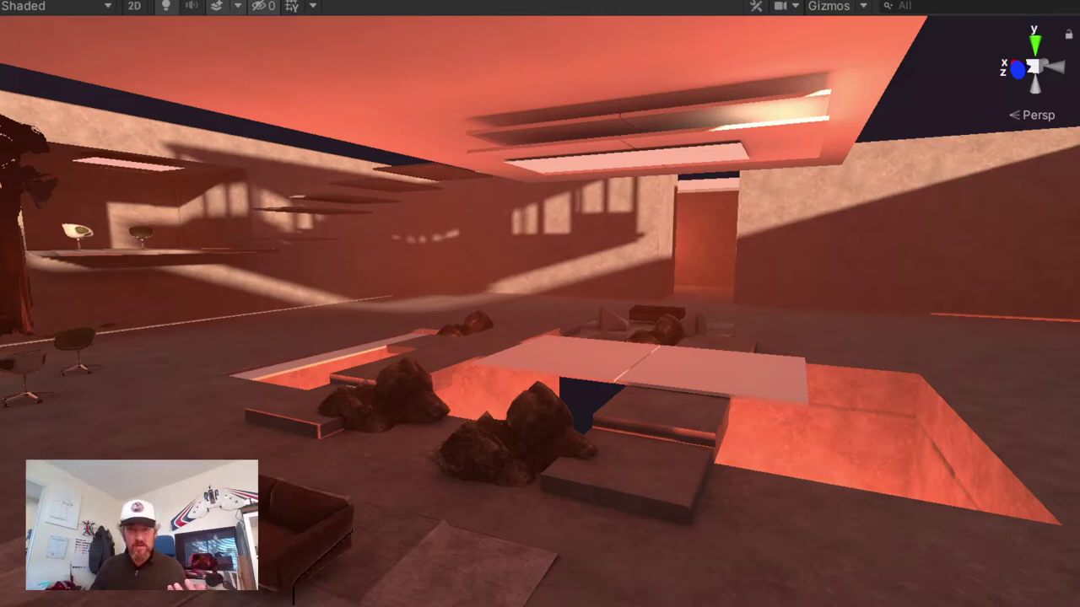
{"action": "mouse_move", "coordinate": [615, 324]}
{"action": "middle_mouse_down"}
{"action": "mouse_move", "coordinate": [530, 374]}
{"action": "mouse_move", "coordinate": [558, 379]}
{"action": "middle_mouse_up"}
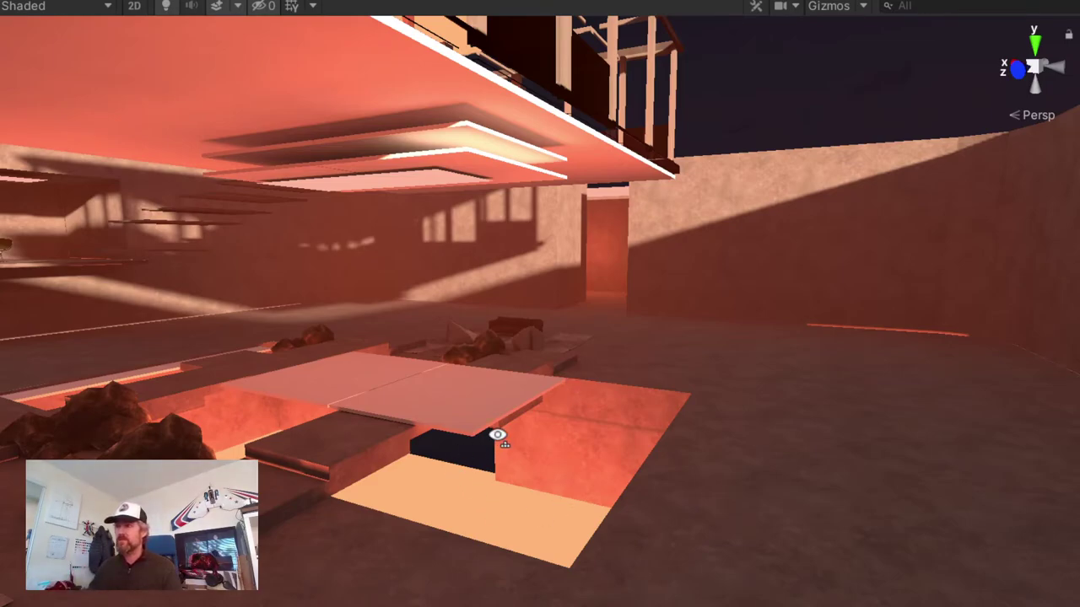
{"action": "middle_click_drag", "start_coordinate": [494, 433], "coordinate": [496, 393]}
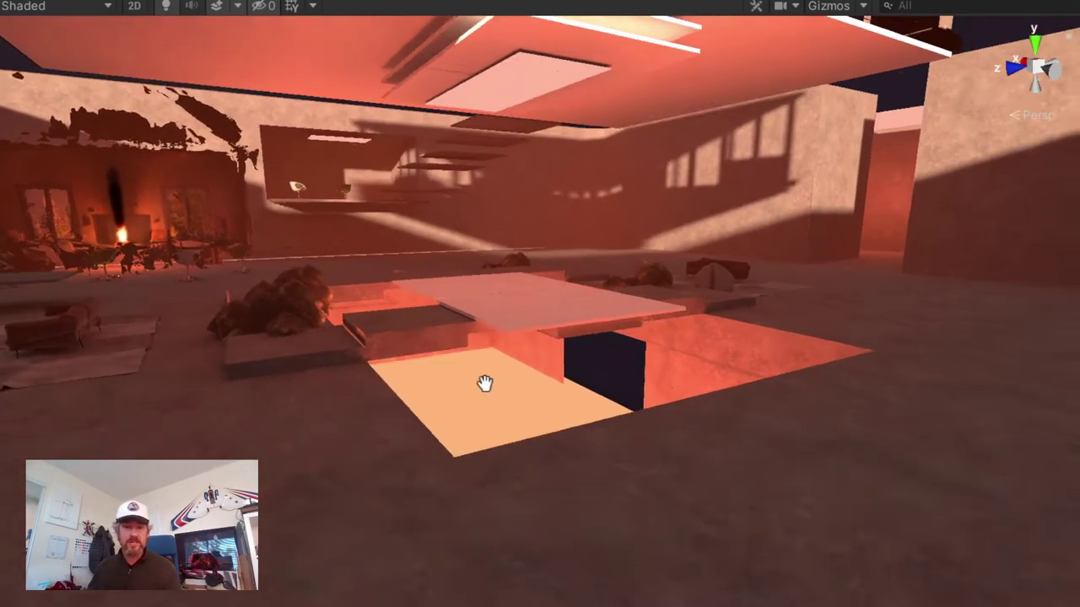
{"action": "scroll", "coordinate": [506, 381], "scroll_direction": "down", "scroll_amount": 2}
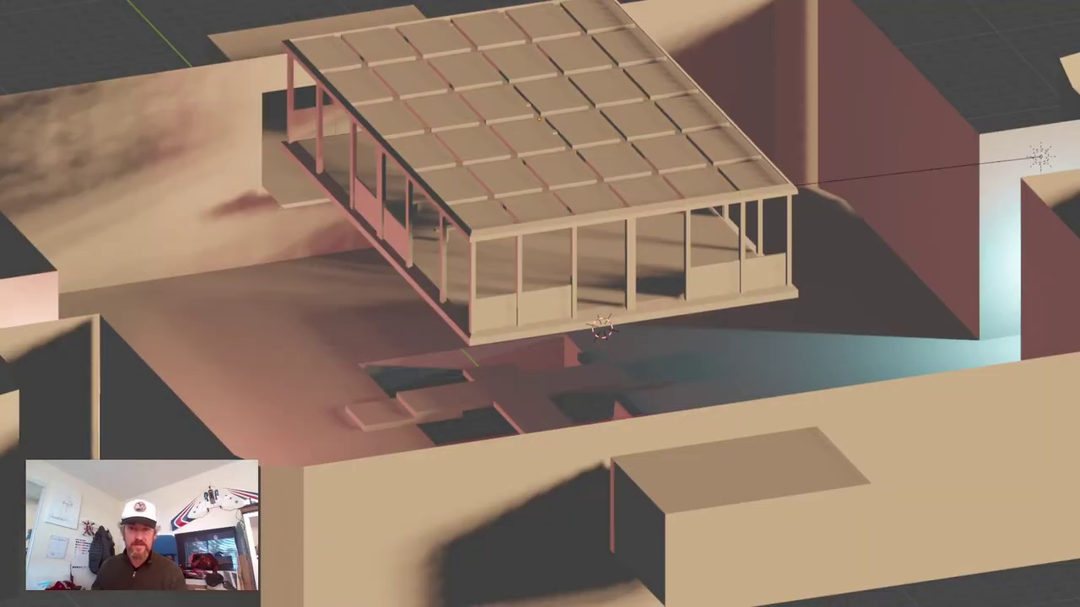
Orbit the pavilion model, toggle wireframe on and off, and select its roof.
{"action": "middle_click_drag", "start_coordinate": [516, 413], "coordinate": [650, 313]}
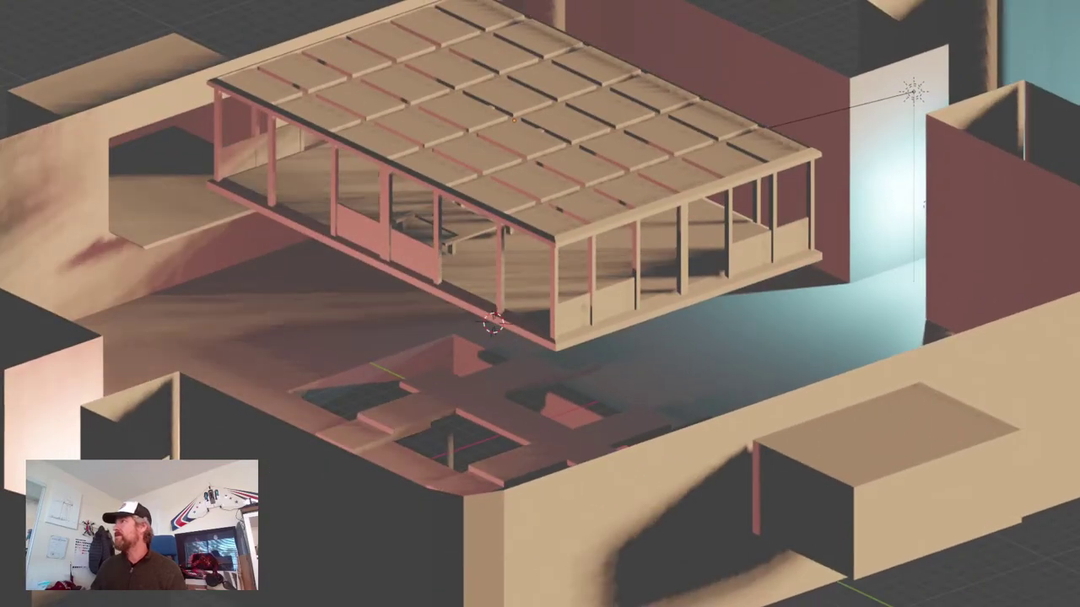
{"action": "key", "text": "shift+z"}
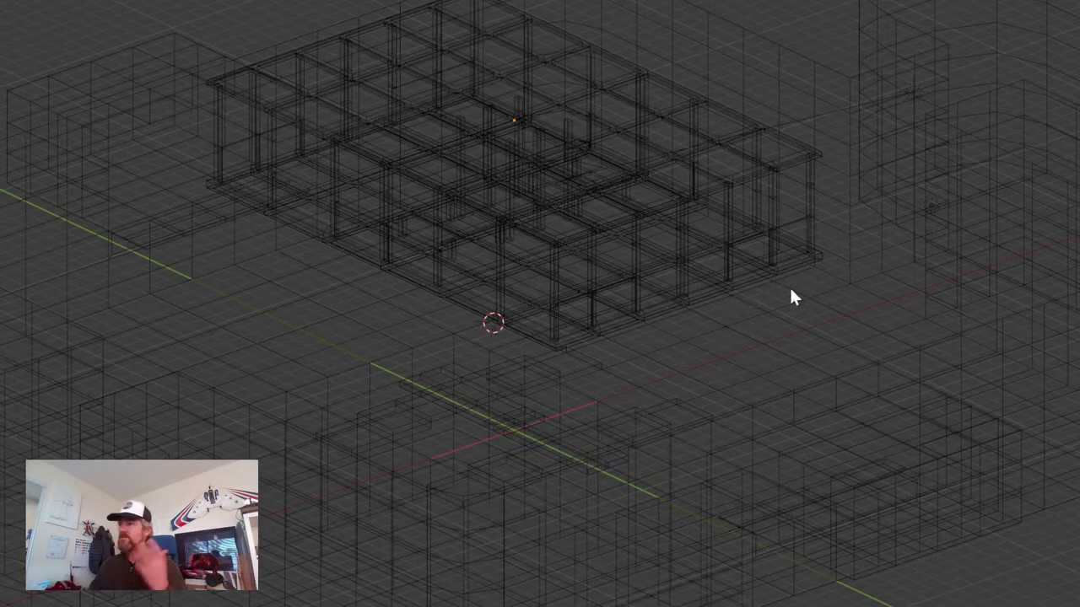
{"action": "key", "text": "shift+z"}
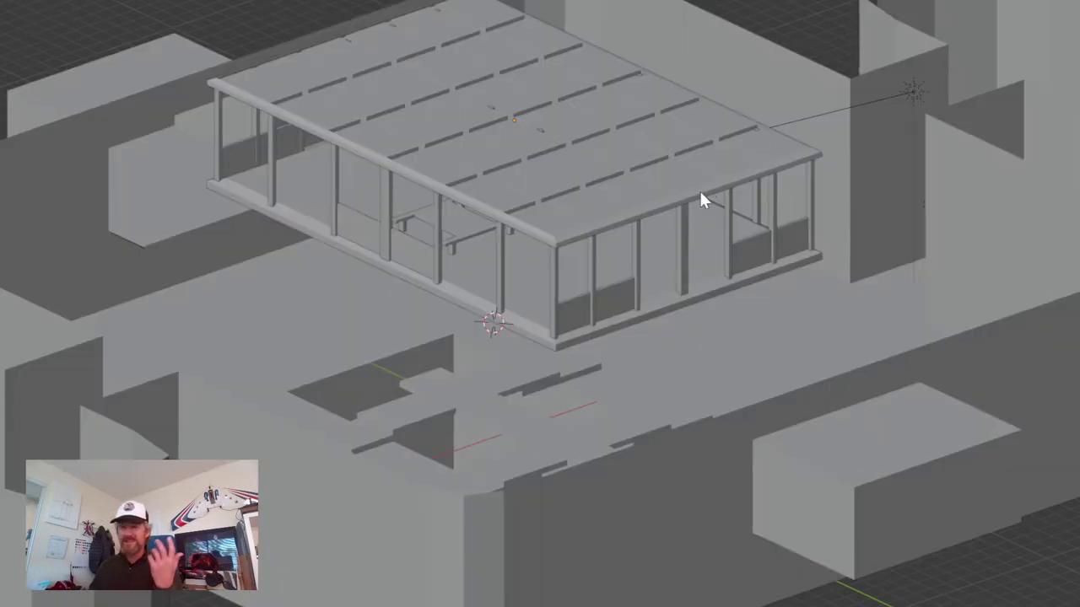
{"action": "scroll", "coordinate": [811, 332], "scroll_direction": "up", "scroll_amount": 1}
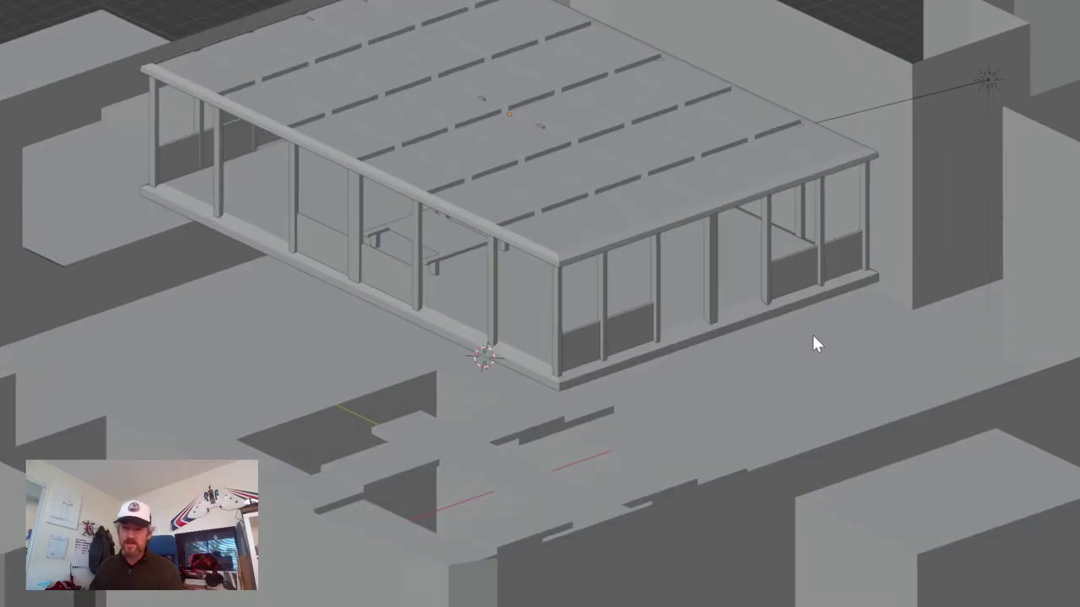
{"action": "left_click", "coordinate": [603, 153]}
Select the surrounding site model and inspect the pavilion from several angles in coloured shading.
{"action": "middle_click_drag", "start_coordinate": [844, 308], "coordinate": [768, 301]}
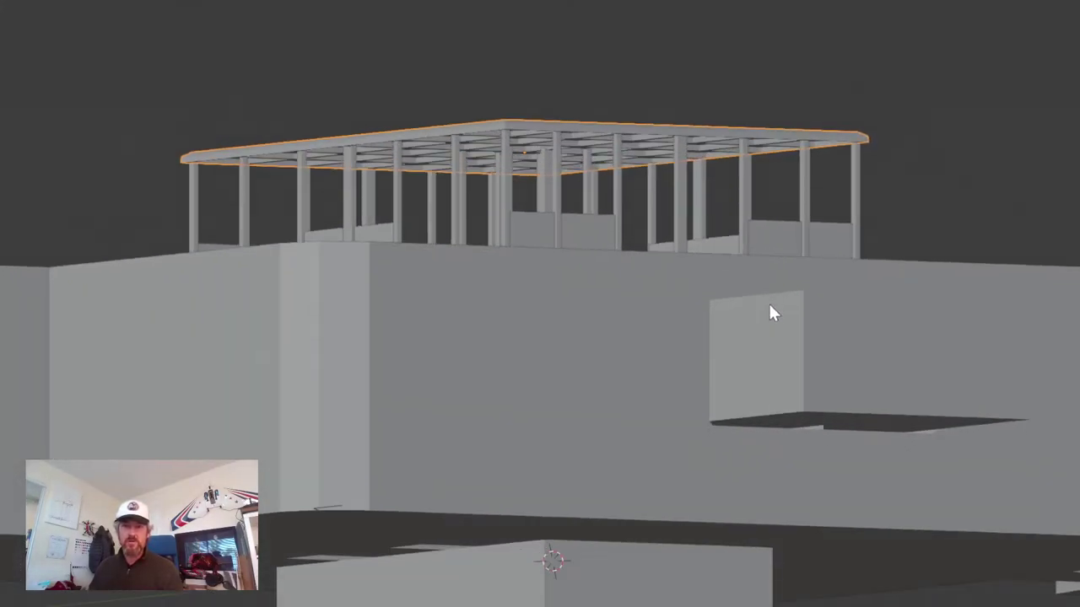
{"action": "scroll", "coordinate": [768, 269], "scroll_direction": "up", "scroll_amount": 5}
{"action": "scroll", "coordinate": [802, 287], "scroll_direction": "down", "scroll_amount": 5}
{"action": "mouse_move", "coordinate": [808, 338]}
{"action": "middle_mouse_down"}
{"action": "mouse_move", "coordinate": [795, 373]}
{"action": "mouse_move", "coordinate": [776, 374]}
{"action": "middle_mouse_up"}
{"action": "scroll", "coordinate": [776, 374], "scroll_direction": "up", "scroll_amount": 3}
{"action": "scroll", "coordinate": [1067, 376], "scroll_direction": "down", "scroll_amount": 3}
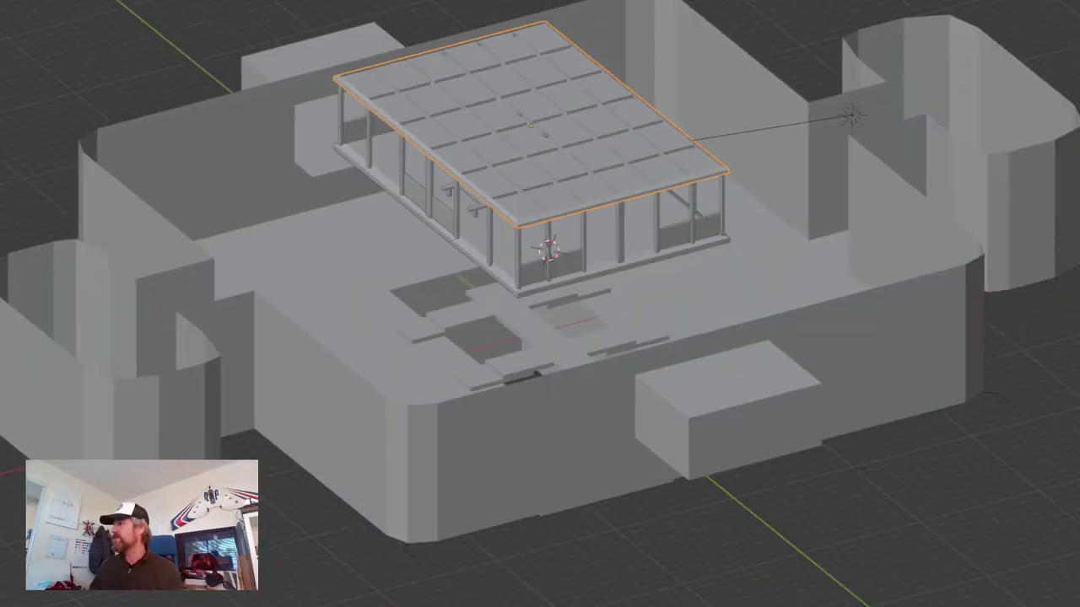
{"action": "left_click", "coordinate": [1005, 222]}
{"action": "scroll", "coordinate": [1034, 245], "scroll_direction": "up", "scroll_amount": 3}
{"action": "middle_click_drag", "start_coordinate": [1034, 245], "coordinate": [969, 319]}
{"action": "scroll", "coordinate": [969, 319], "scroll_direction": "up", "scroll_amount": 2}
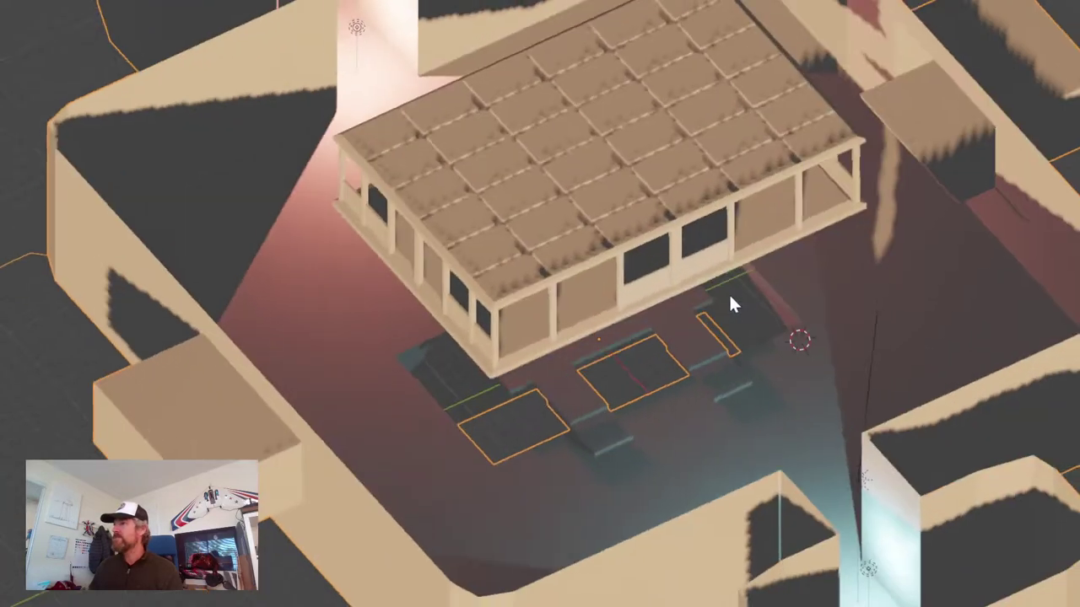
{"action": "middle_click_drag", "start_coordinate": [730, 301], "coordinate": [832, 273]}
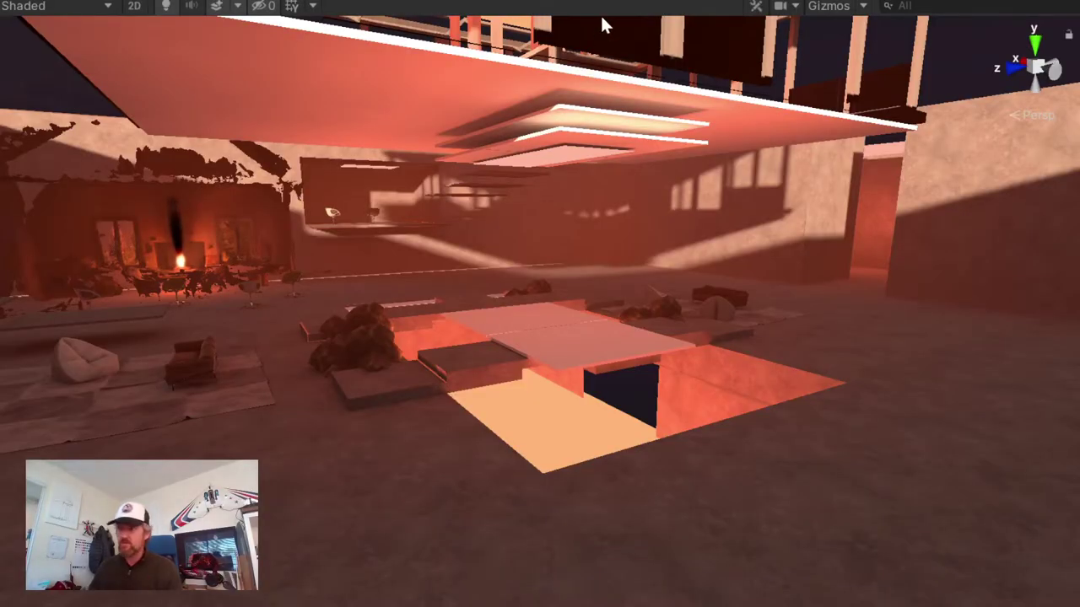
Fly the Scene camera around the lit pit to frame the beanbags and leather sofa.
{"action": "right_click_drag", "start_coordinate": [453, 310], "coordinate": [521, 352]}
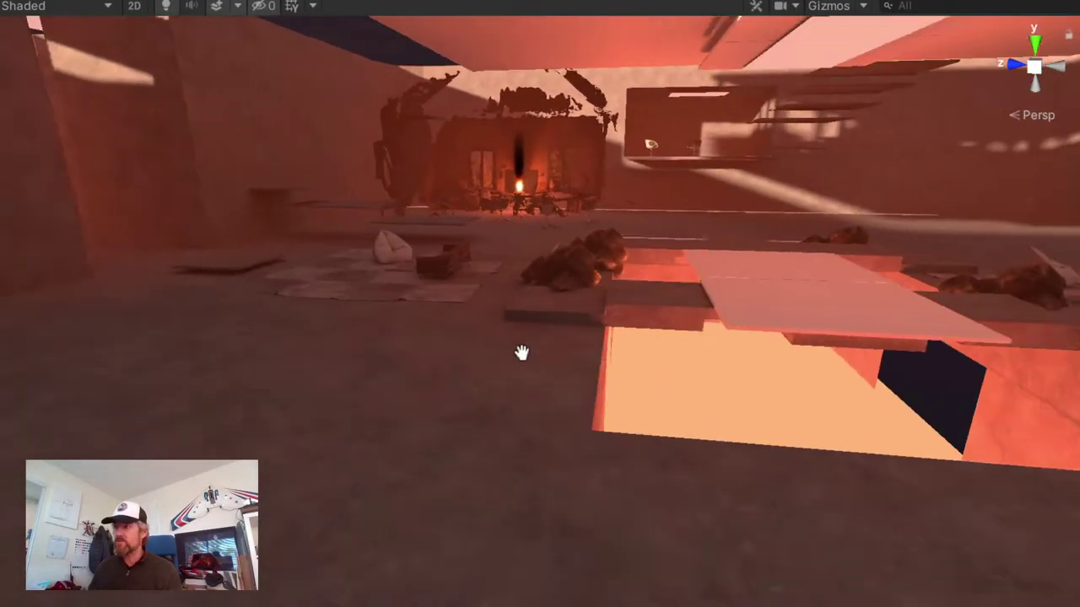
{"action": "middle_click_drag", "start_coordinate": [522, 353], "coordinate": [473, 352]}
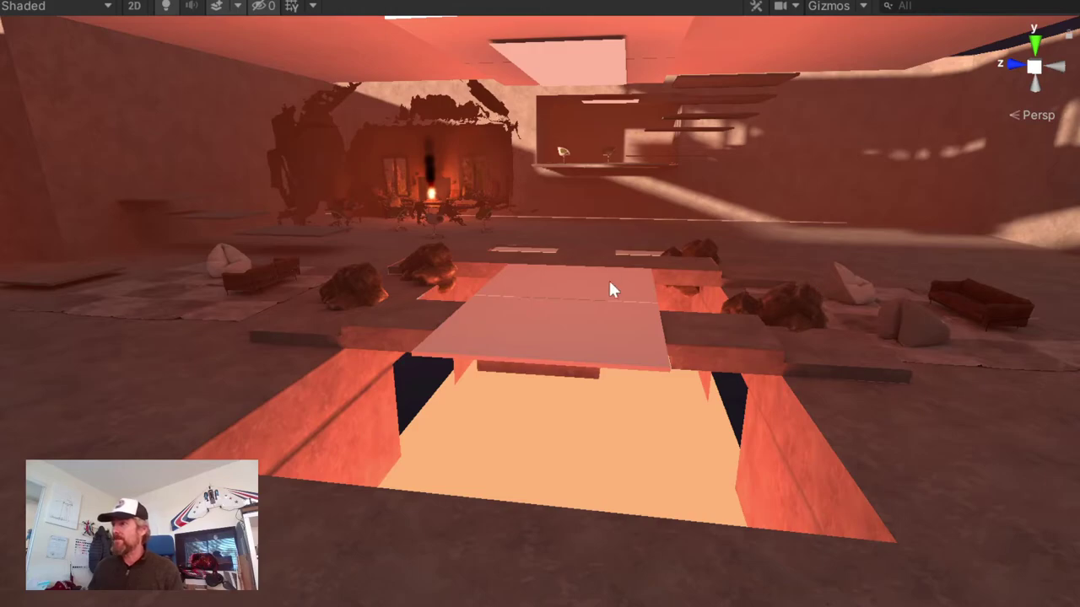
{"action": "mouse_move", "coordinate": [609, 278]}
{"action": "left_mouse_down", "text": "alt"}
{"action": "mouse_move", "coordinate": [639, 432]}
{"action": "mouse_move", "coordinate": [480, 379]}
{"action": "mouse_move", "coordinate": [471, 365]}
{"action": "left_mouse_up", "text": "alt"}
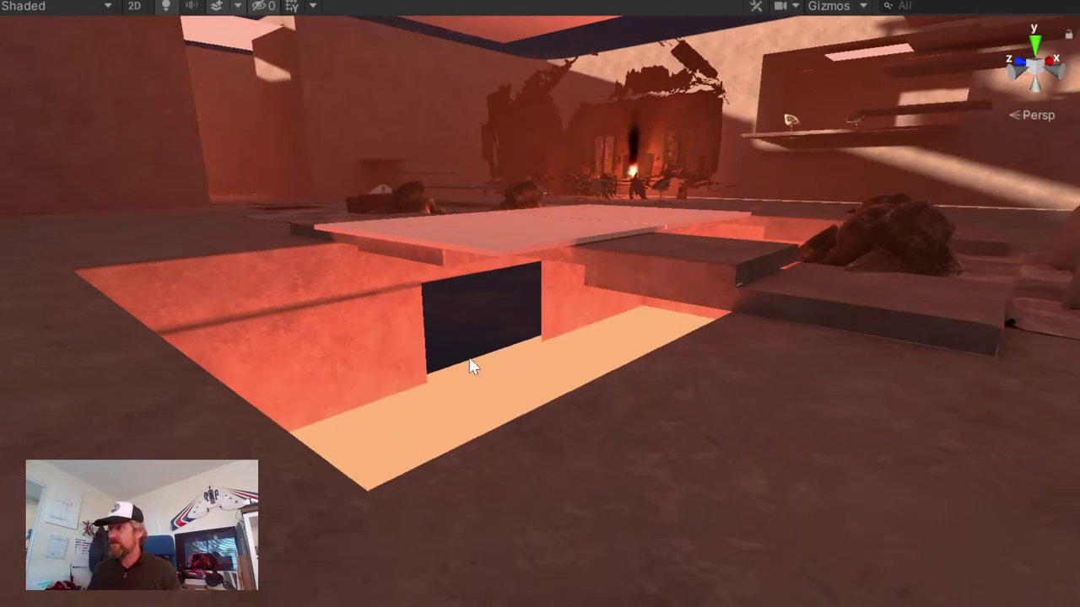
{"action": "scroll", "coordinate": [468, 361], "scroll_direction": "up", "scroll_amount": 5}
{"action": "scroll", "coordinate": [444, 326], "scroll_direction": "down", "scroll_amount": 5}
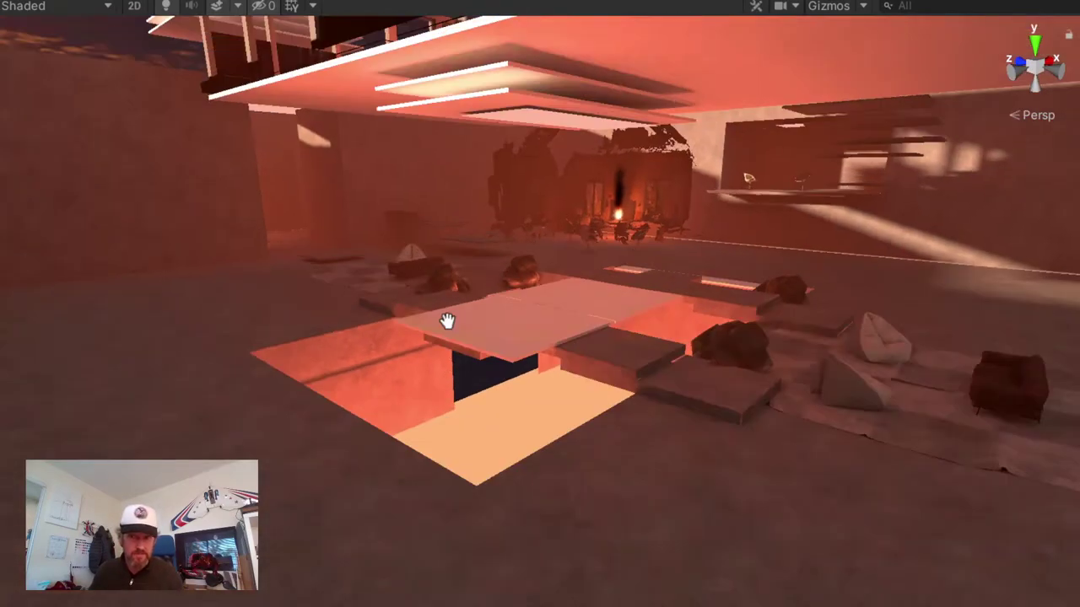
{"action": "scroll", "coordinate": [445, 321], "scroll_direction": "down", "scroll_amount": 3}
{"action": "scroll", "coordinate": [405, 318], "scroll_direction": "down", "scroll_amount": 2}
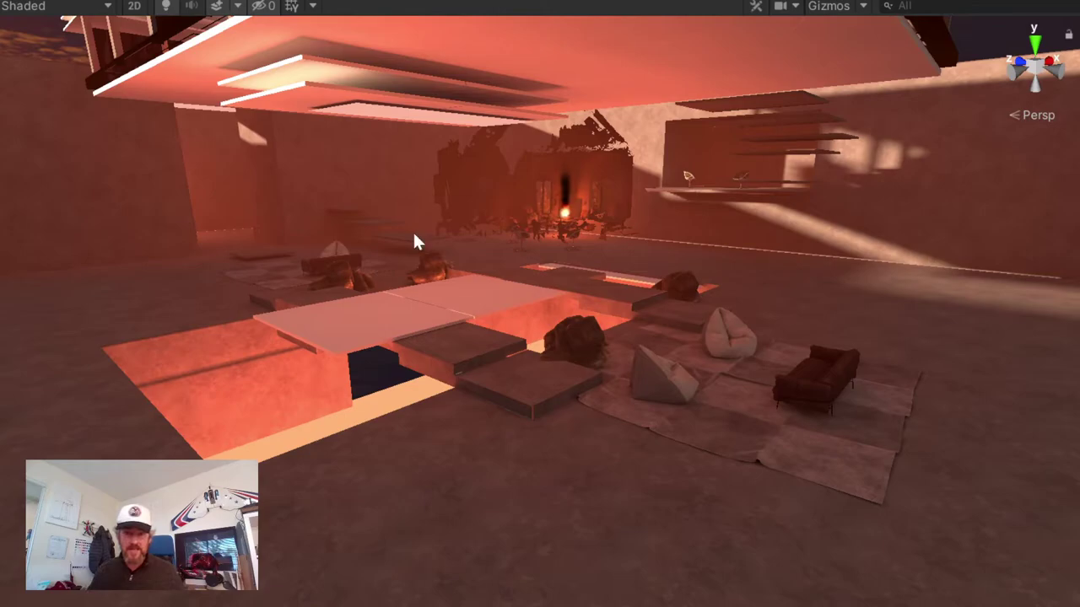
{"action": "right_click_drag", "start_coordinate": [414, 241], "coordinate": [561, 368]}
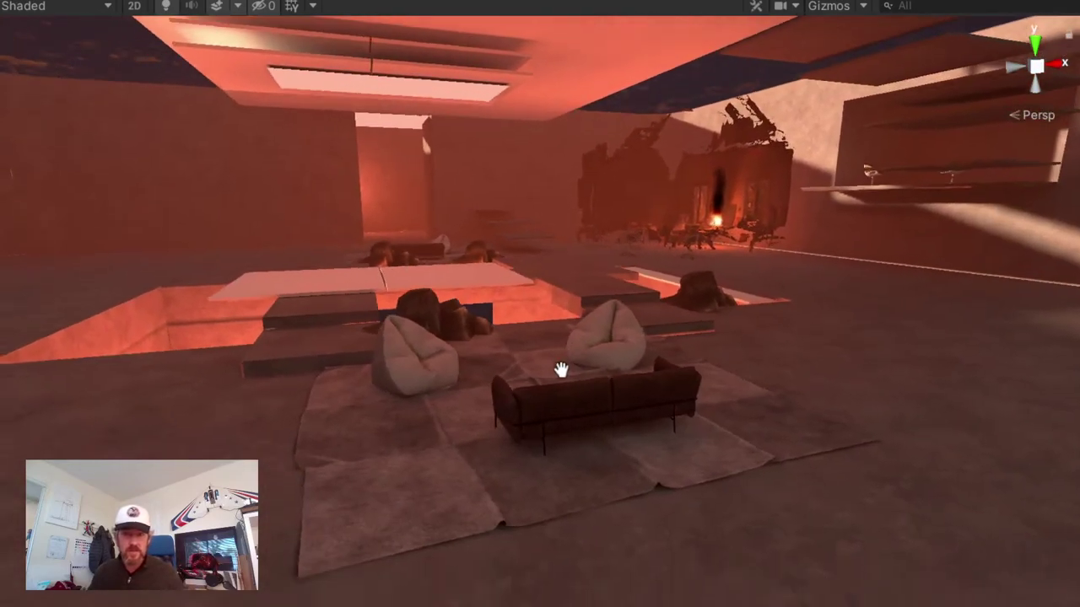
{"action": "middle_click_drag", "start_coordinate": [561, 368], "coordinate": [589, 364]}
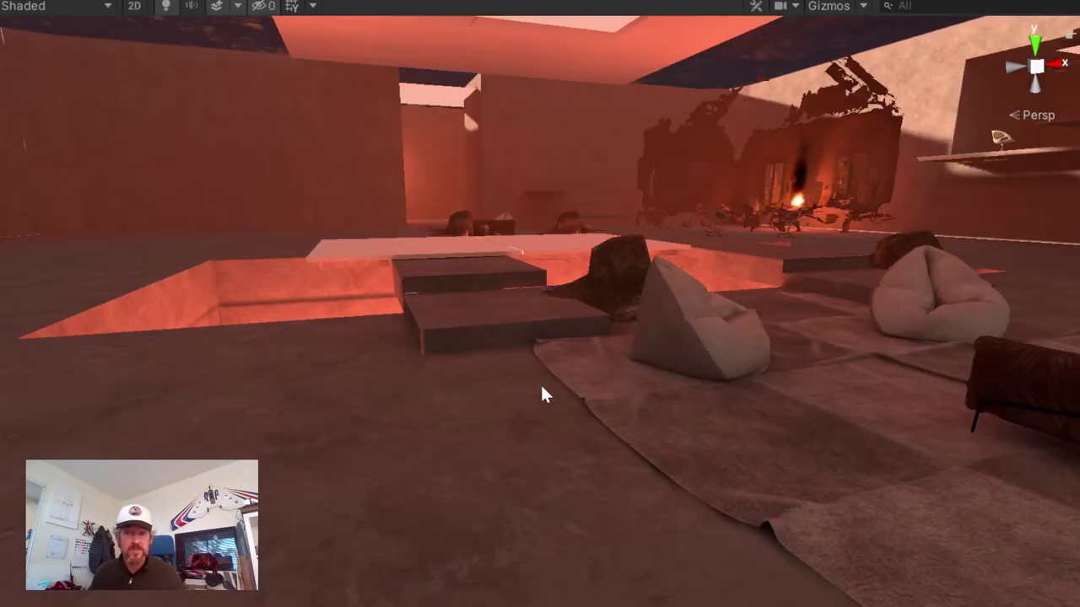
{"action": "mouse_move", "coordinate": [540, 383]}
{"action": "right_mouse_down"}
{"action": "mouse_move", "coordinate": [650, 391]}
{"action": "mouse_move", "coordinate": [615, 394]}
{"action": "right_mouse_up"}
{"action": "middle_click_drag", "start_coordinate": [615, 393], "coordinate": [609, 405]}
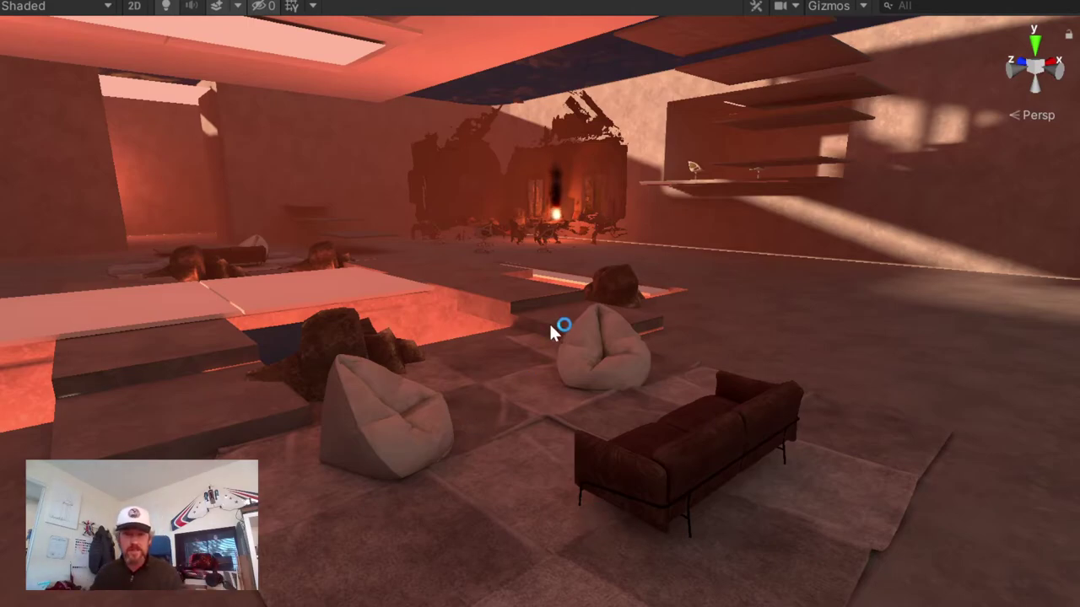
{"action": "mouse_move", "coordinate": [582, 508]}
{"action": "right_mouse_down"}
{"action": "mouse_move", "coordinate": [588, 412]}
{"action": "mouse_move", "coordinate": [526, 357]}
{"action": "mouse_move", "coordinate": [525, 380]}
{"action": "mouse_move", "coordinate": [568, 380]}
{"action": "mouse_move", "coordinate": [596, 353]}
{"action": "mouse_move", "coordinate": [682, 385]}
{"action": "mouse_move", "coordinate": [650, 402]}
{"action": "mouse_move", "coordinate": [639, 380]}
{"action": "mouse_move", "coordinate": [706, 414]}
{"action": "mouse_move", "coordinate": [679, 436]}
{"action": "mouse_move", "coordinate": [682, 423]}
{"action": "right_mouse_up"}
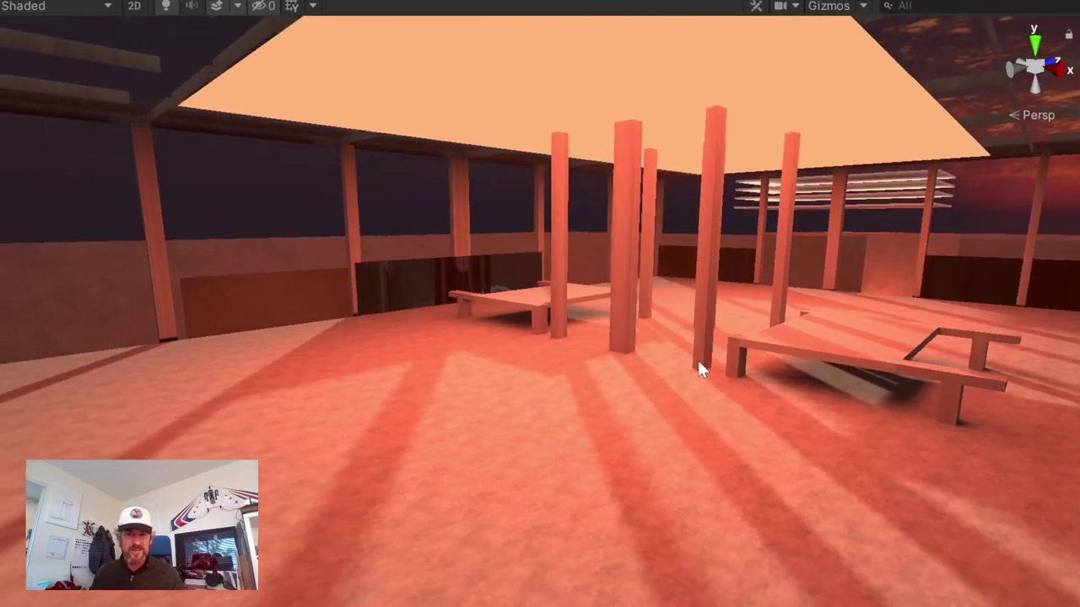
Select the orange roof panel and scale it down around the posts.
{"action": "mouse_move", "coordinate": [698, 363]}
{"action": "right_mouse_down"}
{"action": "mouse_move", "coordinate": [723, 299]}
{"action": "mouse_move", "coordinate": [764, 405]}
{"action": "mouse_move", "coordinate": [750, 410]}
{"action": "mouse_move", "coordinate": [685, 261]}
{"action": "right_mouse_up"}
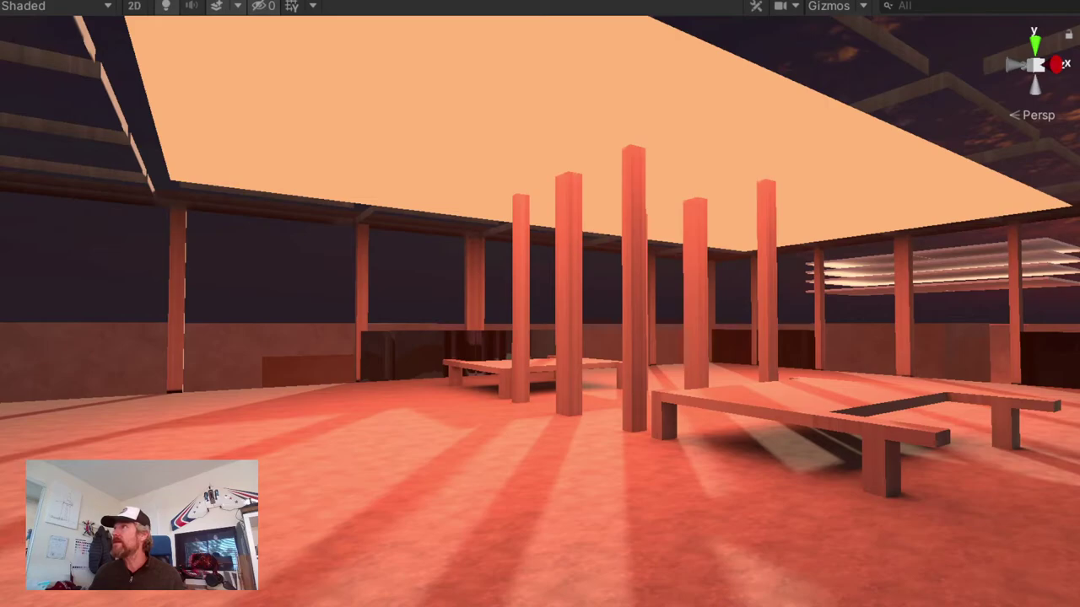
{"action": "left_click", "coordinate": [673, 154]}
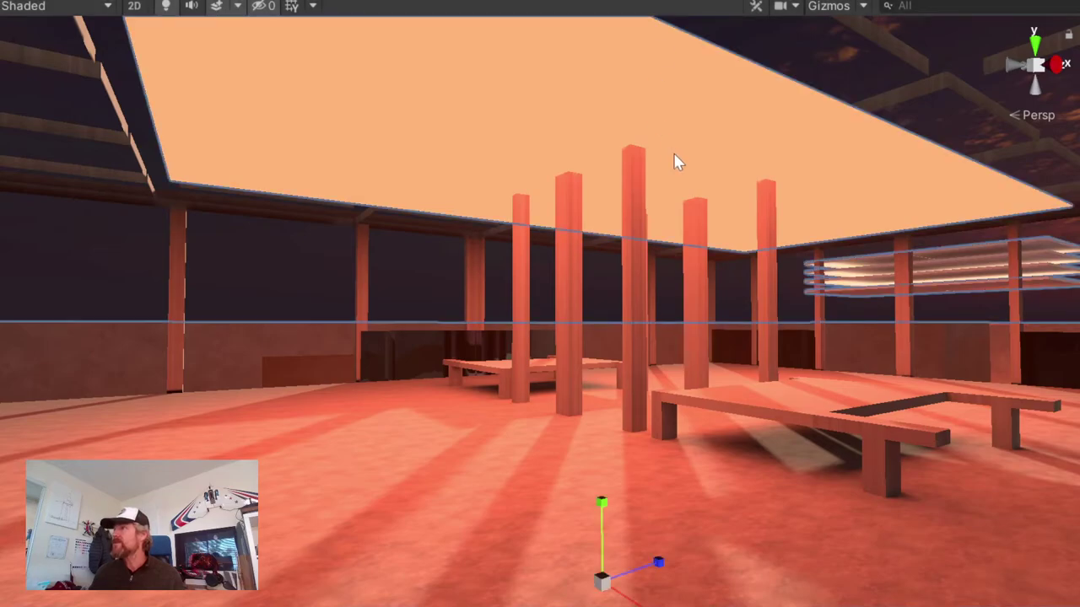
{"action": "left_click", "coordinate": [635, 115]}
{"action": "mouse_move", "coordinate": [604, 183]}
{"action": "left_mouse_down"}
{"action": "mouse_move", "coordinate": [633, 185]}
{"action": "mouse_move", "coordinate": [213, 114]}
{"action": "left_mouse_up"}
Narrow the panel along one axis, then duplicate it and move the copy right.
{"action": "key", "text": "w"}
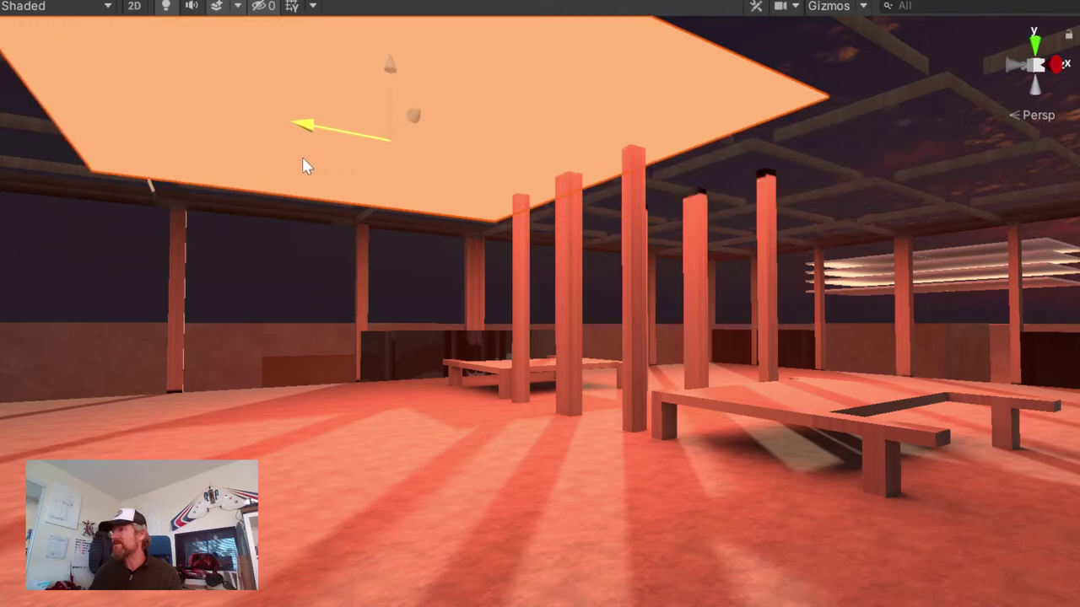
{"action": "key", "text": "r"}
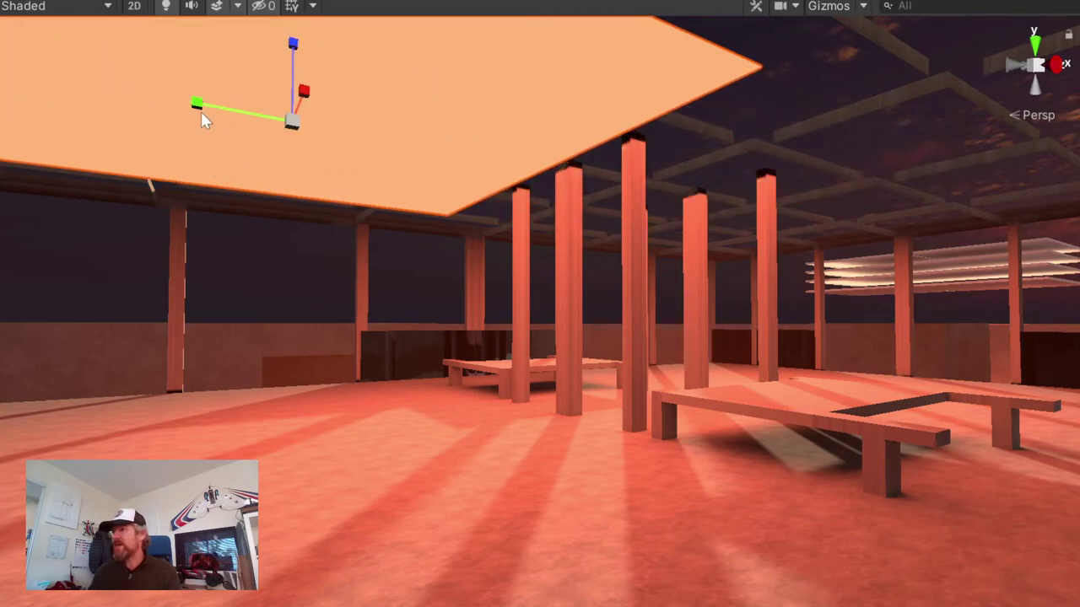
{"action": "left_click_drag", "start_coordinate": [200, 106], "coordinate": [219, 112]}
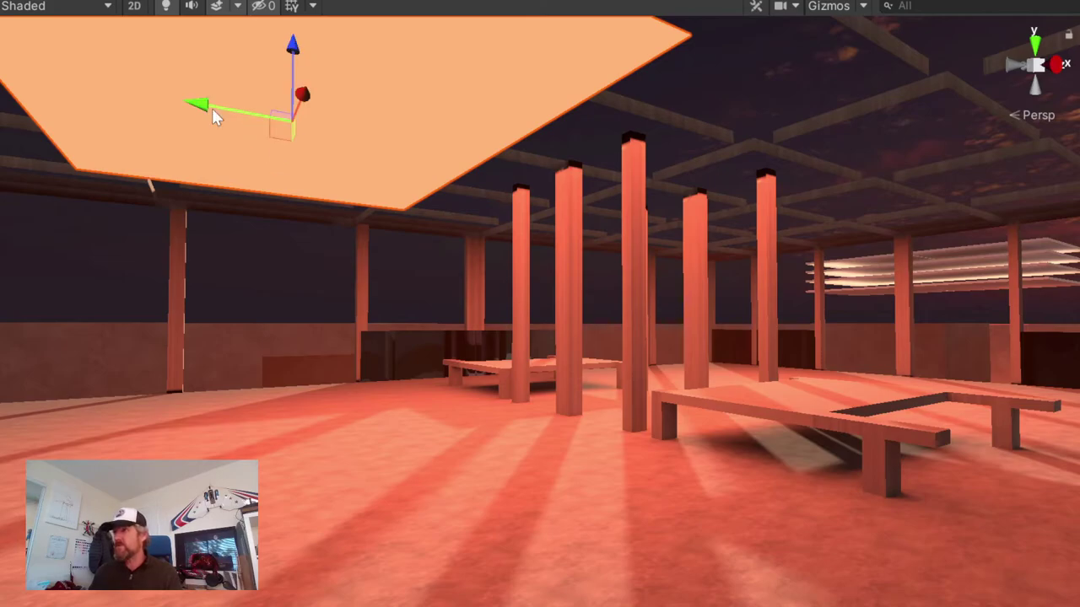
{"action": "key", "text": "ctrl+d"}
{"action": "left_click_drag", "start_coordinate": [207, 103], "coordinate": [731, 242]}
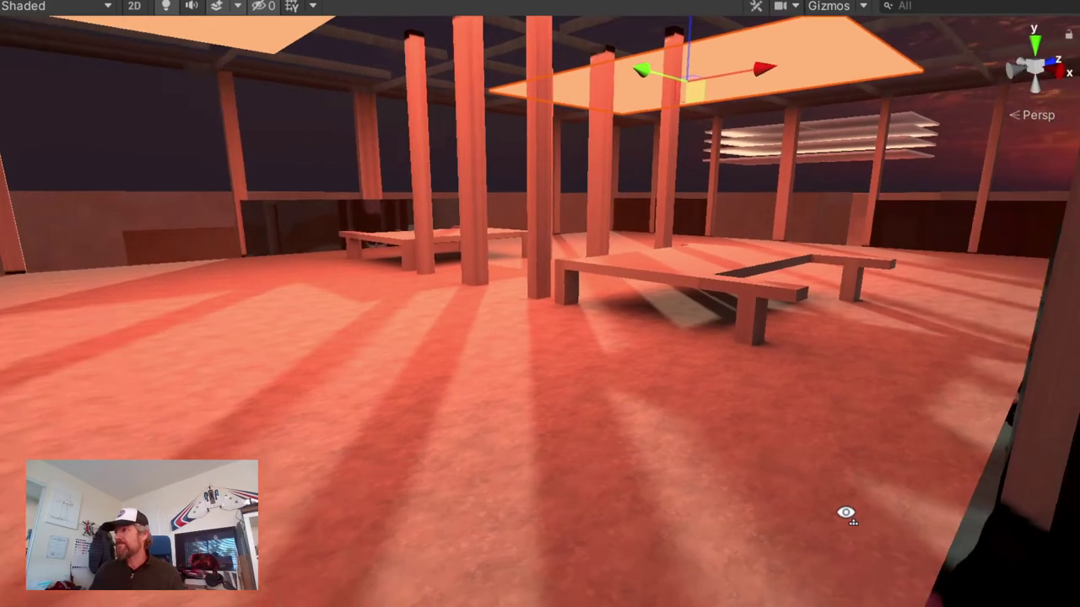
Pull back to view the whole floating pavilion and the terrain below it.
{"action": "right_click_drag", "start_coordinate": [730, 242], "coordinate": [762, 438]}
{"action": "middle_click_drag", "start_coordinate": [762, 439], "coordinate": [596, 390]}
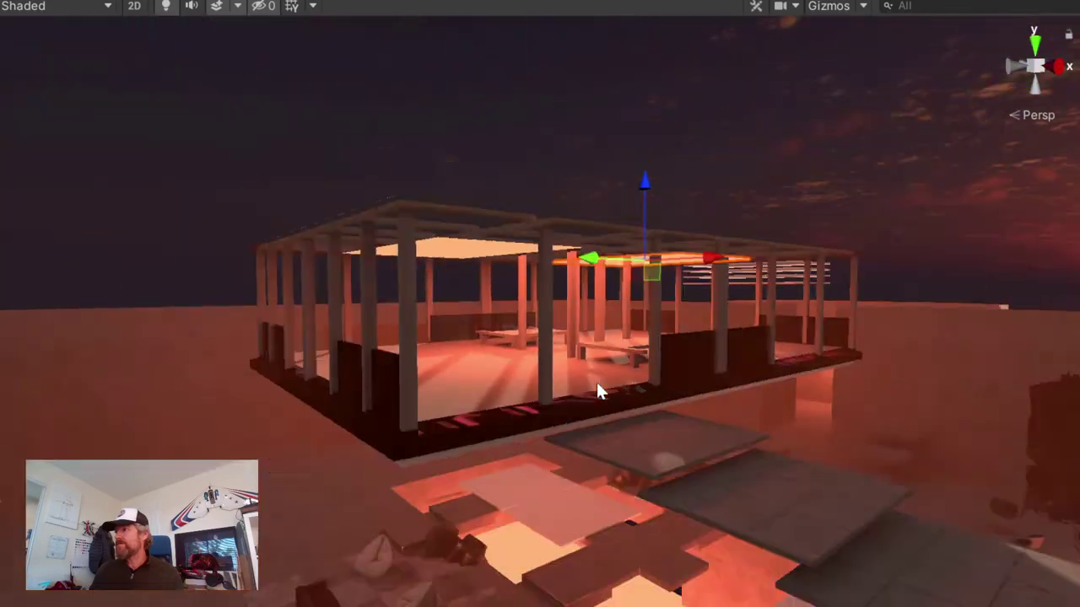
{"action": "scroll", "coordinate": [596, 382], "scroll_direction": "down", "scroll_amount": 3}
{"action": "scroll", "coordinate": [565, 366], "scroll_direction": "down", "scroll_amount": 2}
{"action": "scroll", "coordinate": [546, 354], "scroll_direction": "down", "scroll_amount": 2}
{"action": "right_click_drag", "start_coordinate": [547, 354], "coordinate": [531, 268]}
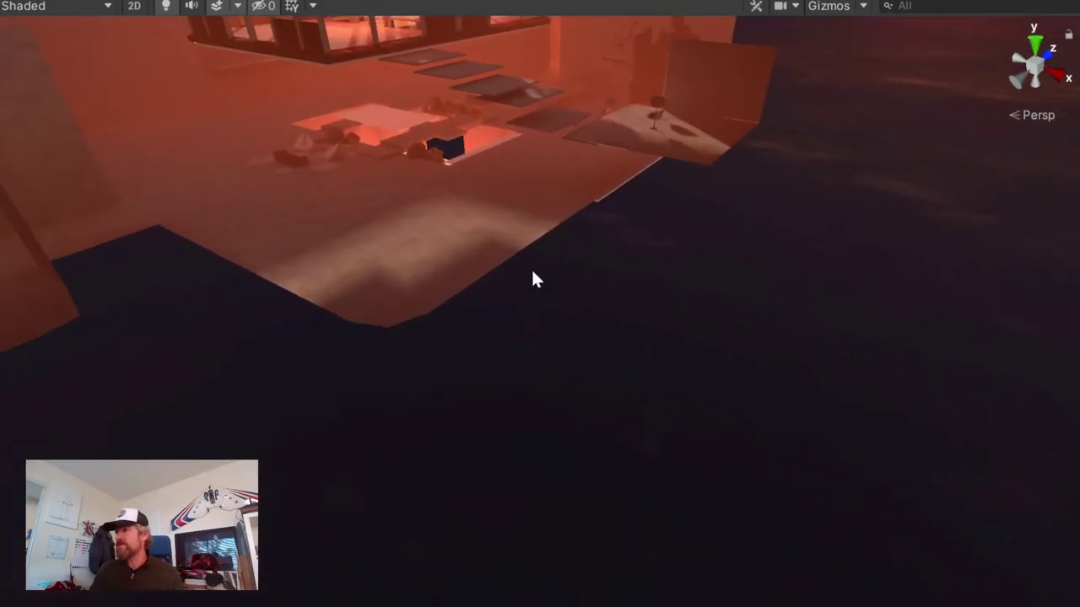
{"action": "key", "text": "f"}
{"action": "scroll", "coordinate": [439, 393], "scroll_direction": "up", "scroll_amount": 3}
Orbit over the pavilion roof until the office chair on the lower level is visible.
{"action": "right_click_drag", "start_coordinate": [439, 393], "coordinate": [711, 393]}
{"action": "middle_click_drag", "start_coordinate": [711, 393], "coordinate": [448, 406]}
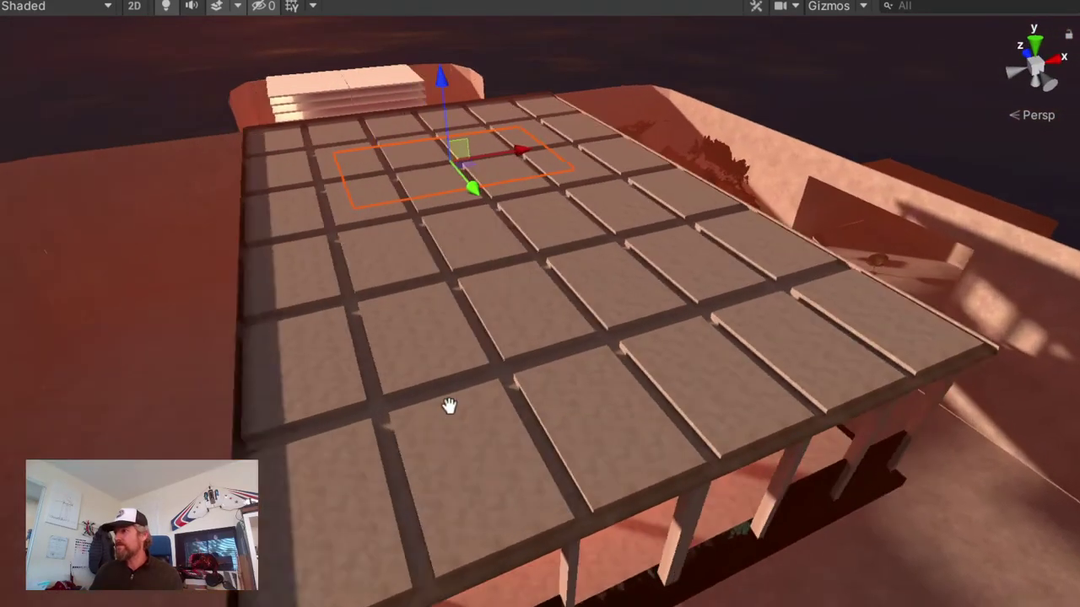
{"action": "scroll", "coordinate": [449, 406], "scroll_direction": "down", "scroll_amount": 5}
{"action": "mouse_move", "coordinate": [466, 364]}
{"action": "right_mouse_down"}
{"action": "mouse_move", "coordinate": [356, 352]}
{"action": "mouse_move", "coordinate": [385, 427]}
{"action": "right_mouse_up"}
{"action": "scroll", "coordinate": [386, 427], "scroll_direction": "up", "scroll_amount": 3}
{"action": "middle_click_drag", "start_coordinate": [386, 426], "coordinate": [453, 404]}
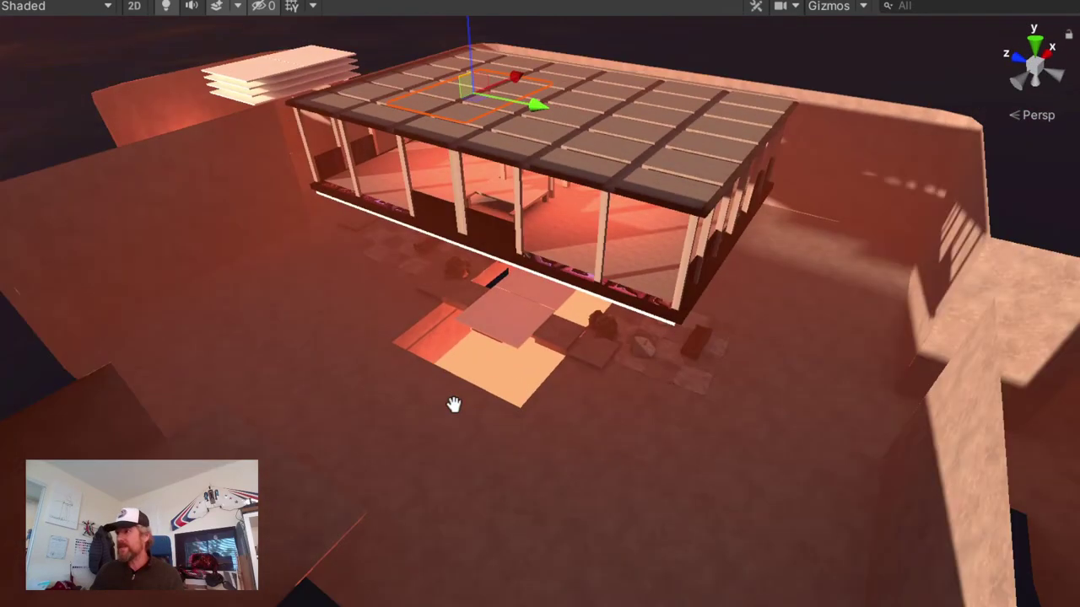
{"action": "scroll", "coordinate": [455, 404], "scroll_direction": "down", "scroll_amount": 3}
{"action": "scroll", "coordinate": [458, 408], "scroll_direction": "up", "scroll_amount": 3}
{"action": "scroll", "coordinate": [569, 538], "scroll_direction": "down", "scroll_amount": 3}
{"action": "scroll", "coordinate": [570, 538], "scroll_direction": "up", "scroll_amount": 3}
{"action": "mouse_move", "coordinate": [570, 538]}
{"action": "middle_mouse_down"}
{"action": "mouse_move", "coordinate": [515, 492]}
{"action": "mouse_move", "coordinate": [295, 409]}
{"action": "middle_mouse_up"}
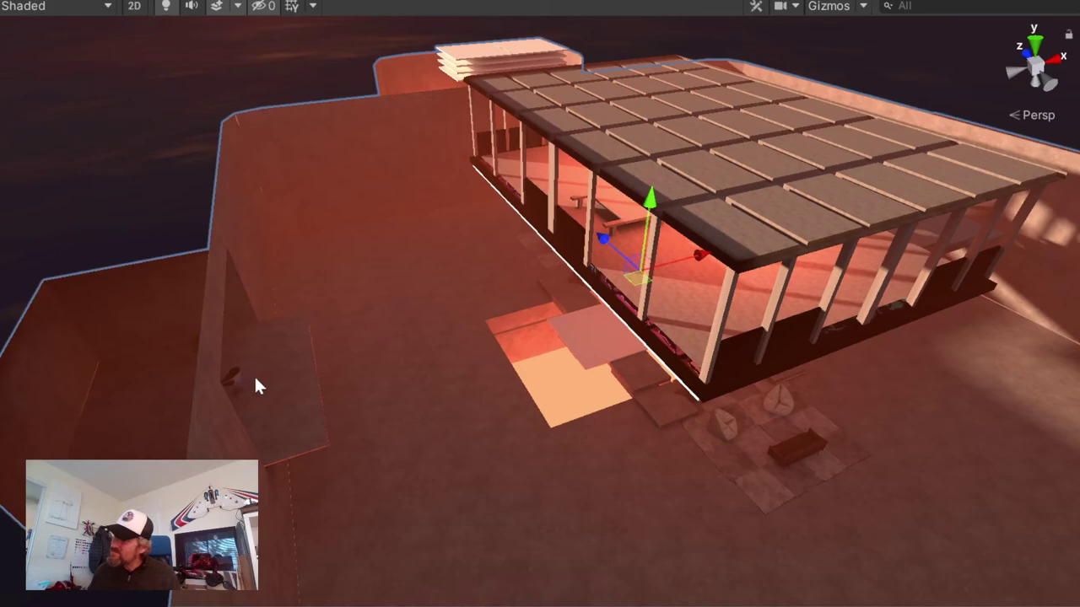
Select the black office chair and lift it up onto the pavilion floor.
{"action": "left_click", "coordinate": [240, 384]}
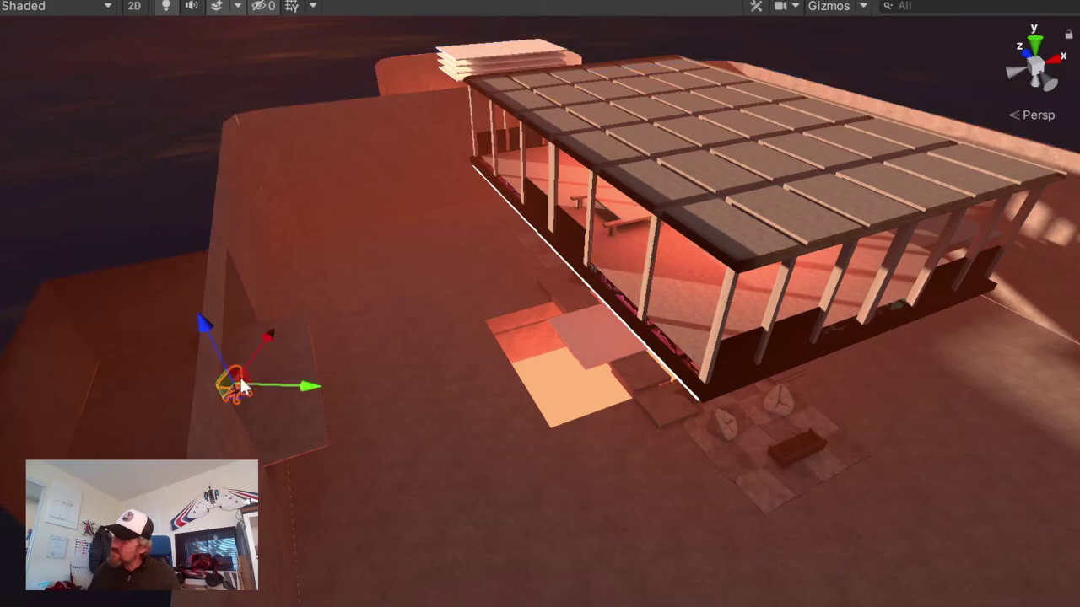
{"action": "left_click_drag", "start_coordinate": [300, 390], "coordinate": [777, 449]}
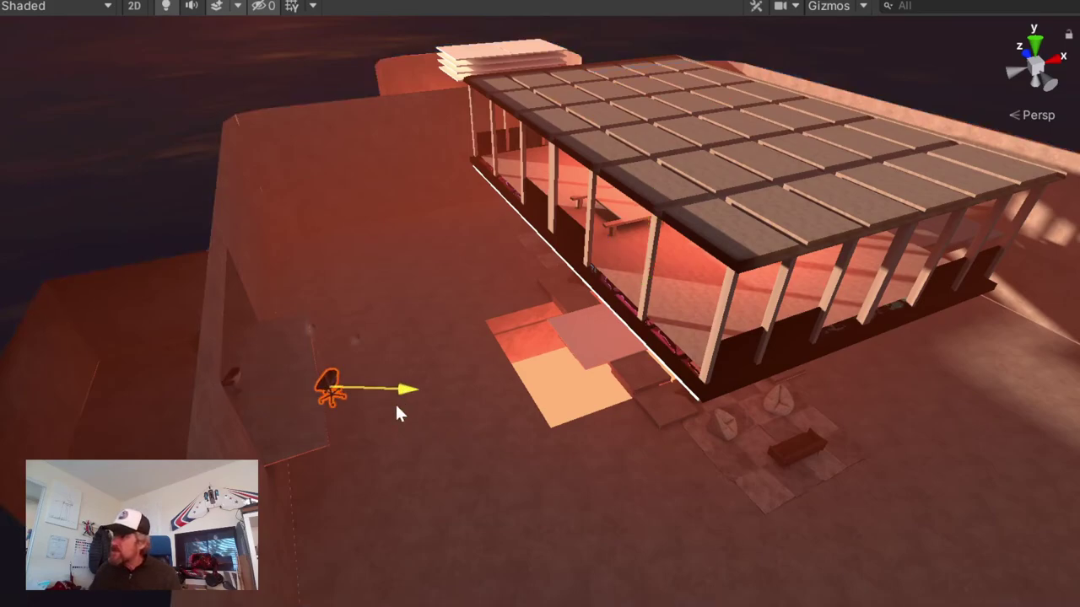
{"action": "left_click_drag", "start_coordinate": [719, 371], "coordinate": [719, 231]}
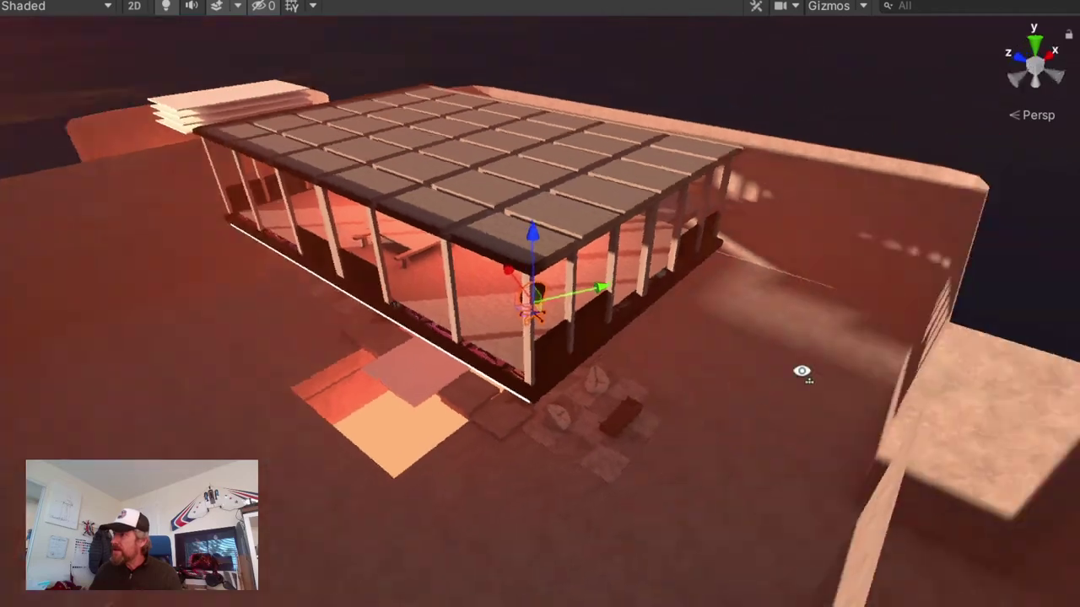
{"action": "middle_click_drag", "start_coordinate": [719, 230], "coordinate": [442, 413]}
{"action": "key", "text": "f"}
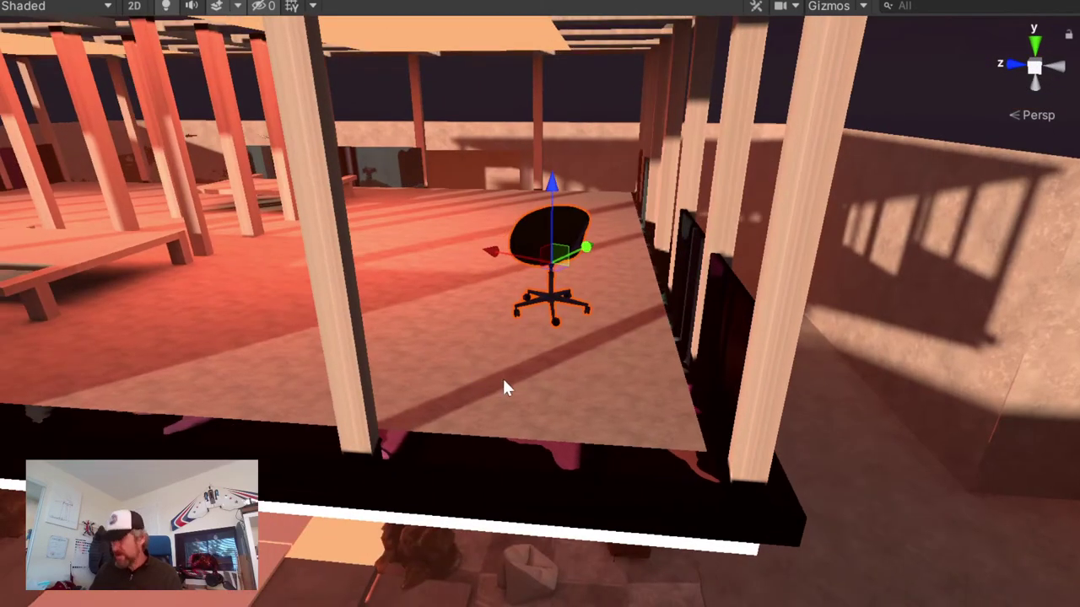
Toggle the handle to the chair's base and slide it to the open floor area.
{"action": "key", "text": "z"}
{"action": "mouse_move", "coordinate": [554, 329]}
{"action": "left_mouse_down"}
{"action": "mouse_move", "coordinate": [468, 368]}
{"action": "mouse_move", "coordinate": [469, 407]}
{"action": "left_mouse_up"}
{"action": "left_click_drag", "start_coordinate": [564, 441], "coordinate": [172, 318]}
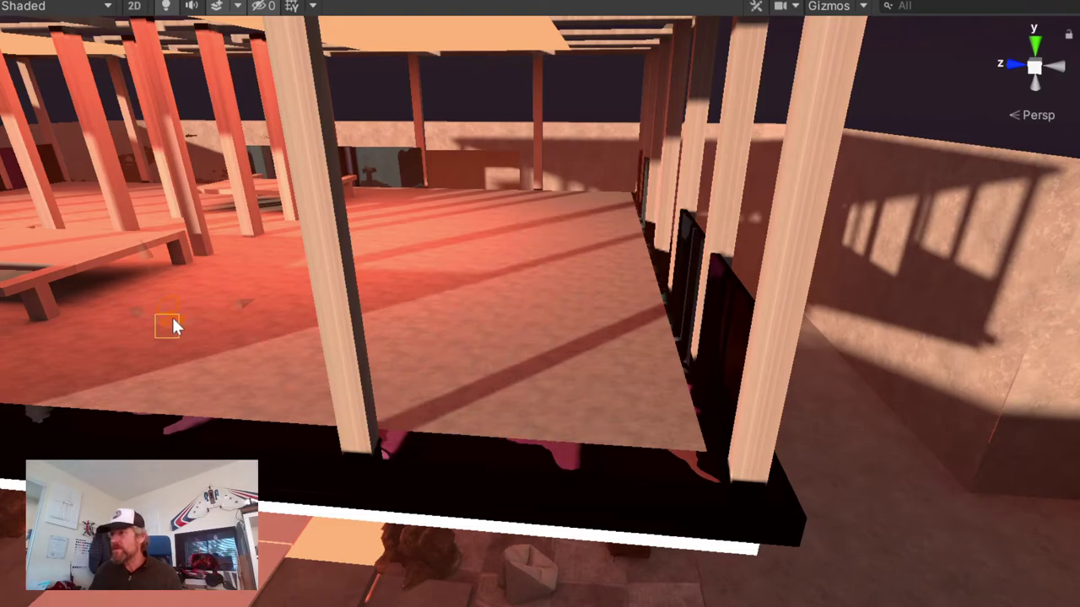
{"action": "mouse_move", "coordinate": [189, 261]}
{"action": "left_mouse_down"}
{"action": "mouse_move", "coordinate": [140, 292]}
{"action": "mouse_move", "coordinate": [50, 319]}
{"action": "mouse_move", "coordinate": [108, 408]}
{"action": "mouse_move", "coordinate": [119, 406]}
{"action": "mouse_move", "coordinate": [115, 374]}
{"action": "mouse_move", "coordinate": [182, 231]}
{"action": "left_mouse_up"}
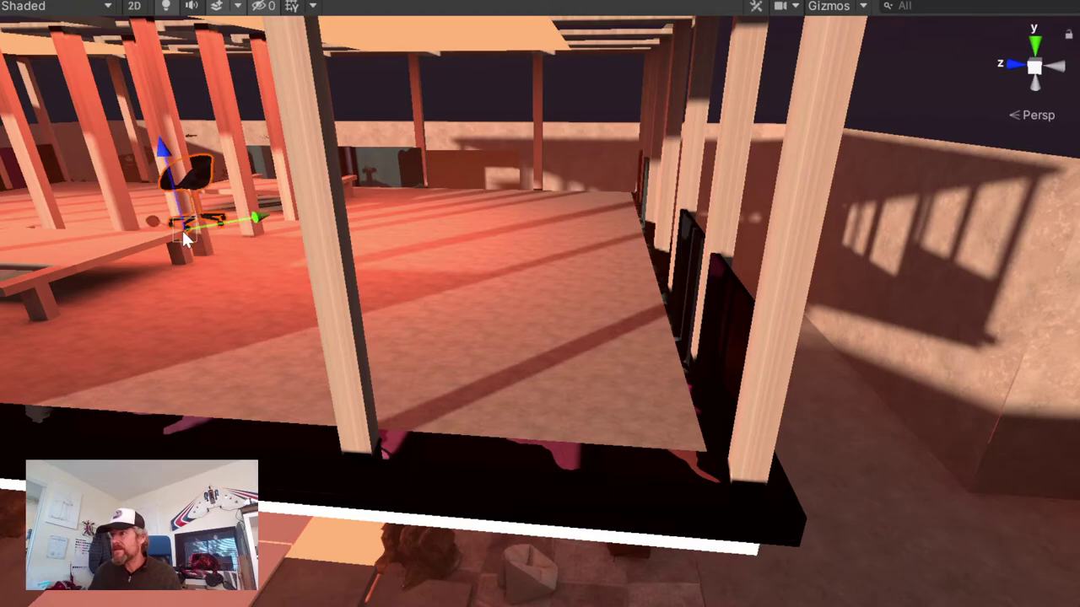
{"action": "left_click_drag", "start_coordinate": [166, 184], "coordinate": [400, 340]}
{"action": "key", "text": "f"}
Push the office chair farther back toward the benches.
{"action": "mouse_move", "coordinate": [547, 304]}
{"action": "left_mouse_down", "text": "alt"}
{"action": "mouse_move", "coordinate": [451, 393]}
{"action": "mouse_move", "coordinate": [518, 368]}
{"action": "mouse_move", "coordinate": [337, 333]}
{"action": "mouse_move", "coordinate": [355, 218]}
{"action": "mouse_move", "coordinate": [393, 308]}
{"action": "mouse_move", "coordinate": [391, 363]}
{"action": "mouse_move", "coordinate": [384, 334]}
{"action": "mouse_move", "coordinate": [540, 359]}
{"action": "mouse_move", "coordinate": [463, 357]}
{"action": "mouse_move", "coordinate": [766, 339]}
{"action": "mouse_move", "coordinate": [651, 426]}
{"action": "left_mouse_up", "text": "alt"}
{"action": "scroll", "coordinate": [385, 339], "scroll_direction": "down", "scroll_amount": 2}
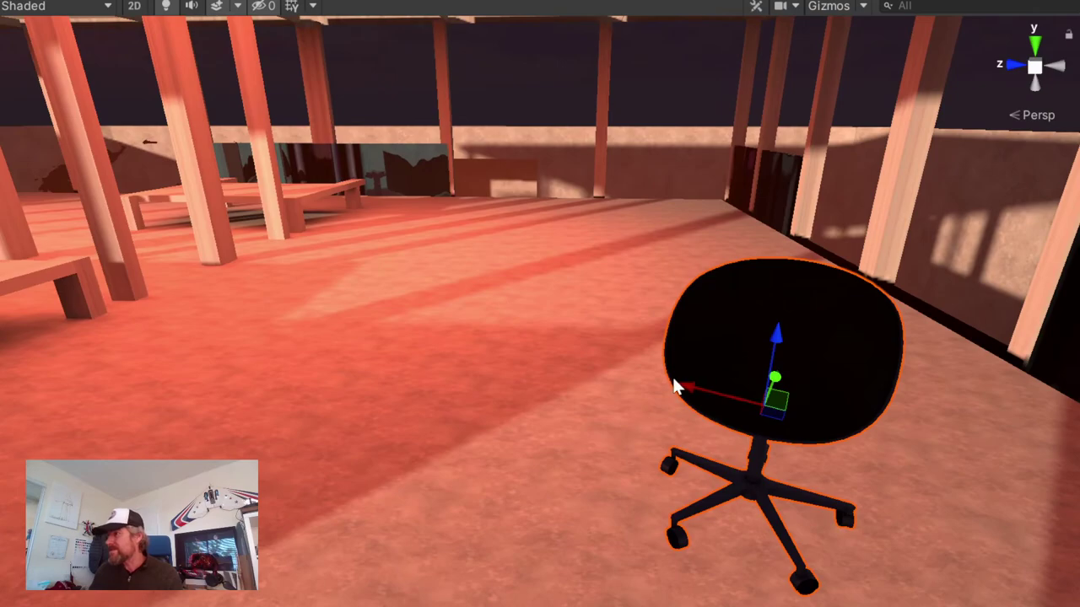
{"action": "mouse_move", "coordinate": [675, 386]}
{"action": "left_mouse_down"}
{"action": "mouse_move", "coordinate": [250, 318]}
{"action": "mouse_move", "coordinate": [278, 313]}
{"action": "left_mouse_up"}
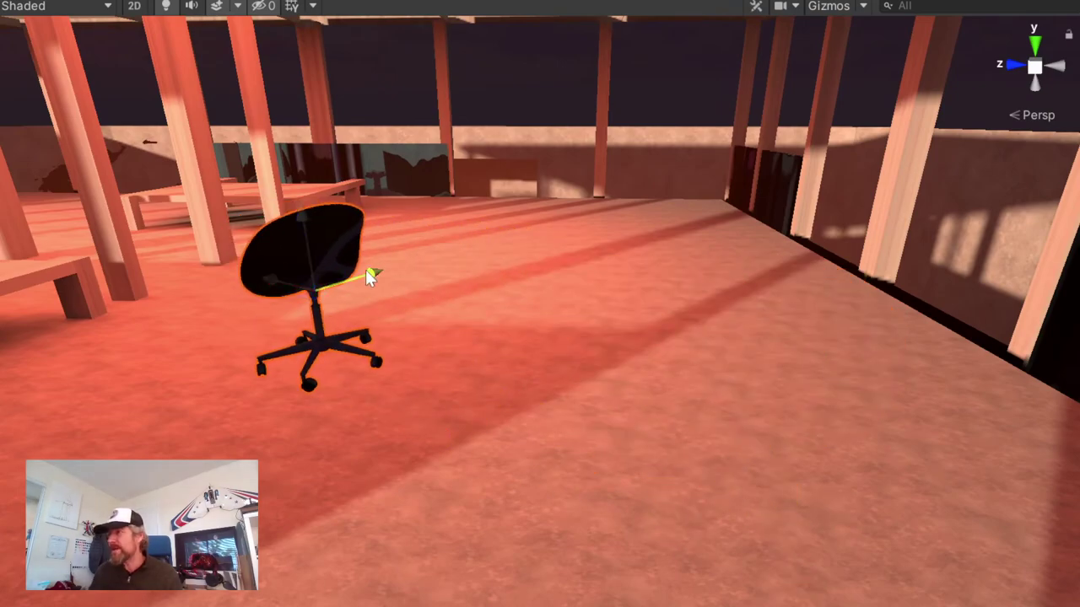
{"action": "left_click_drag", "start_coordinate": [369, 277], "coordinate": [571, 236]}
Orbit outside the pavilion and pan back down across the courtyard scene.
{"action": "mouse_move", "coordinate": [544, 378]}
{"action": "left_mouse_down", "text": "alt"}
{"action": "mouse_move", "coordinate": [552, 330]}
{"action": "mouse_move", "coordinate": [454, 356]}
{"action": "left_mouse_up", "text": "alt"}
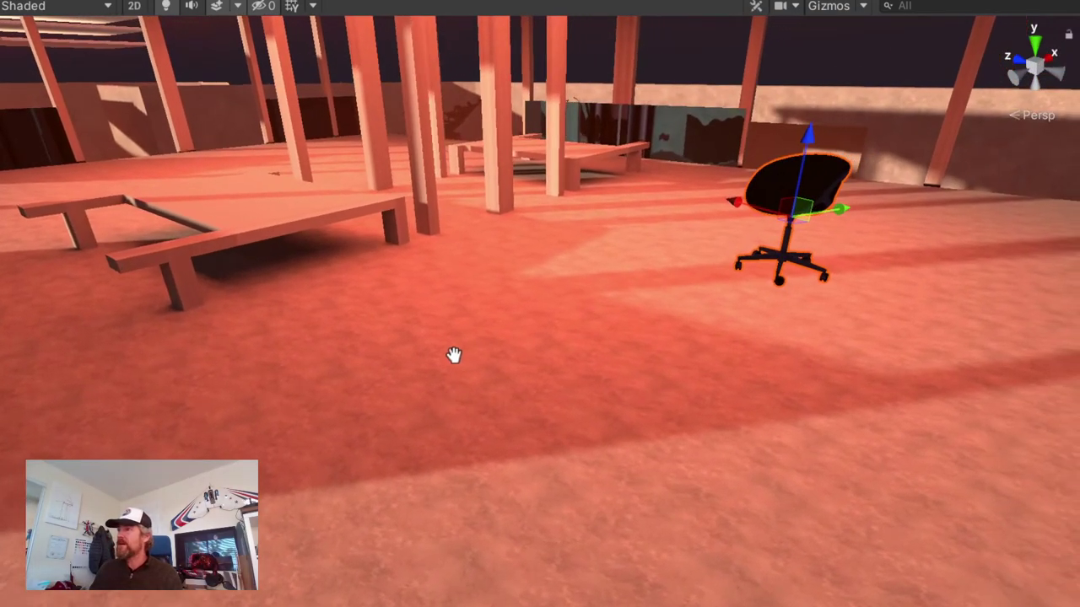
{"action": "scroll", "coordinate": [817, 246], "scroll_direction": "down", "scroll_amount": 5}
{"action": "scroll", "coordinate": [730, 291], "scroll_direction": "down", "scroll_amount": 5}
{"action": "mouse_move", "coordinate": [665, 296]}
{"action": "left_mouse_down", "text": "alt"}
{"action": "mouse_move", "coordinate": [534, 340]}
{"action": "mouse_move", "coordinate": [663, 374]}
{"action": "mouse_move", "coordinate": [674, 415]}
{"action": "left_mouse_up", "text": "alt"}
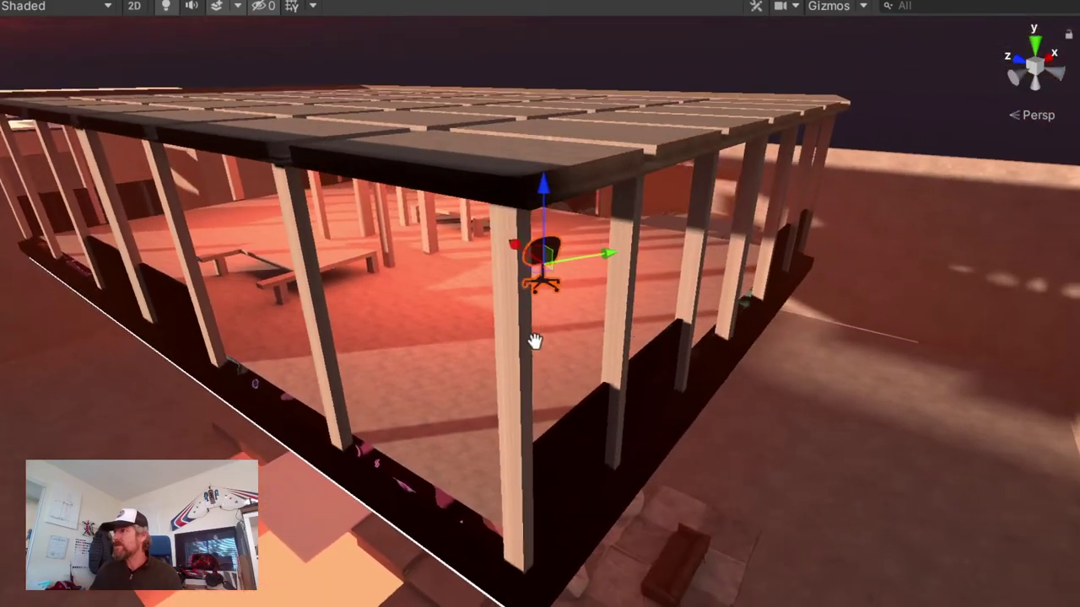
{"action": "mouse_move", "coordinate": [675, 422]}
{"action": "middle_mouse_down"}
{"action": "mouse_move", "coordinate": [373, 390]}
{"action": "mouse_move", "coordinate": [241, 357]}
{"action": "middle_mouse_up"}
{"action": "scroll", "coordinate": [414, 381], "scroll_direction": "up", "scroll_amount": 5}
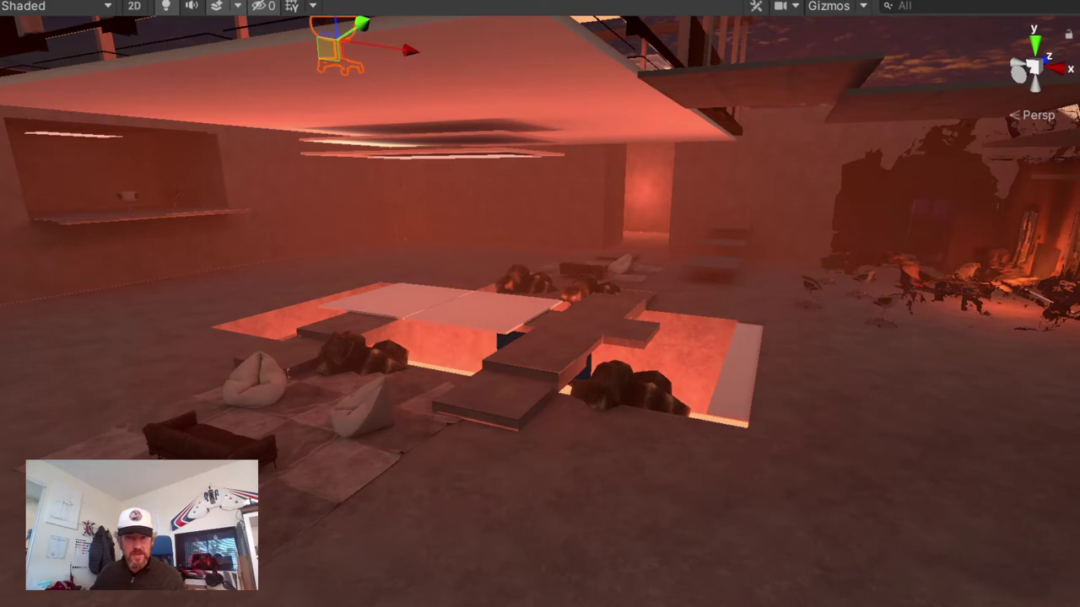
{"action": "mouse_move", "coordinate": [551, 333]}
{"action": "right_mouse_down"}
{"action": "mouse_move", "coordinate": [559, 345]}
{"action": "mouse_move", "coordinate": [602, 234]}
{"action": "mouse_move", "coordinate": [487, 422]}
{"action": "mouse_move", "coordinate": [731, 398]}
{"action": "mouse_move", "coordinate": [446, 420]}
{"action": "mouse_move", "coordinate": [553, 409]}
{"action": "right_mouse_up"}
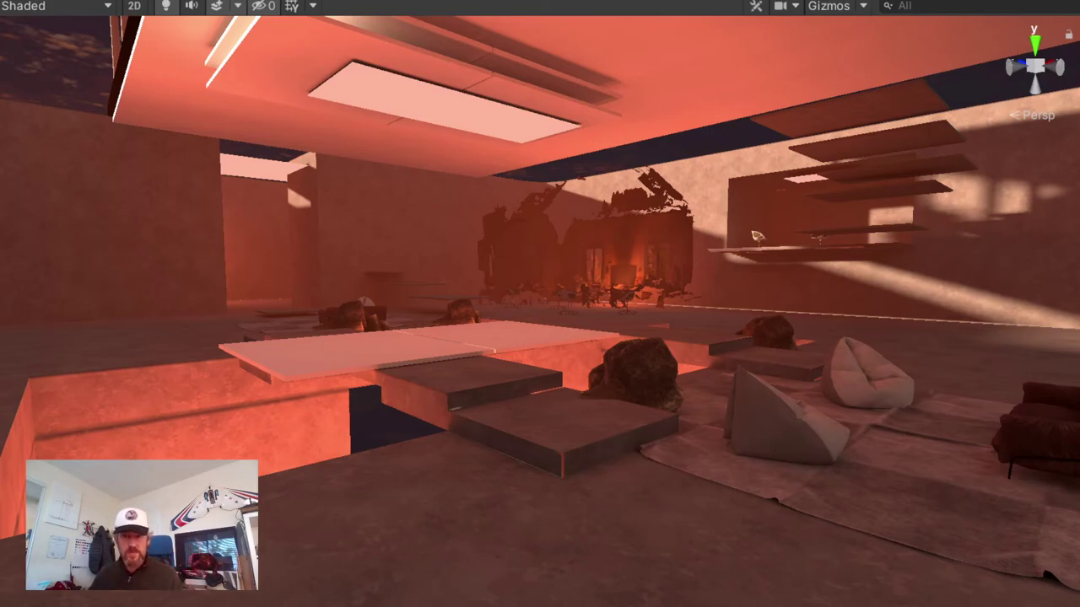
{"action": "left_click", "coordinate": [802, 335]}
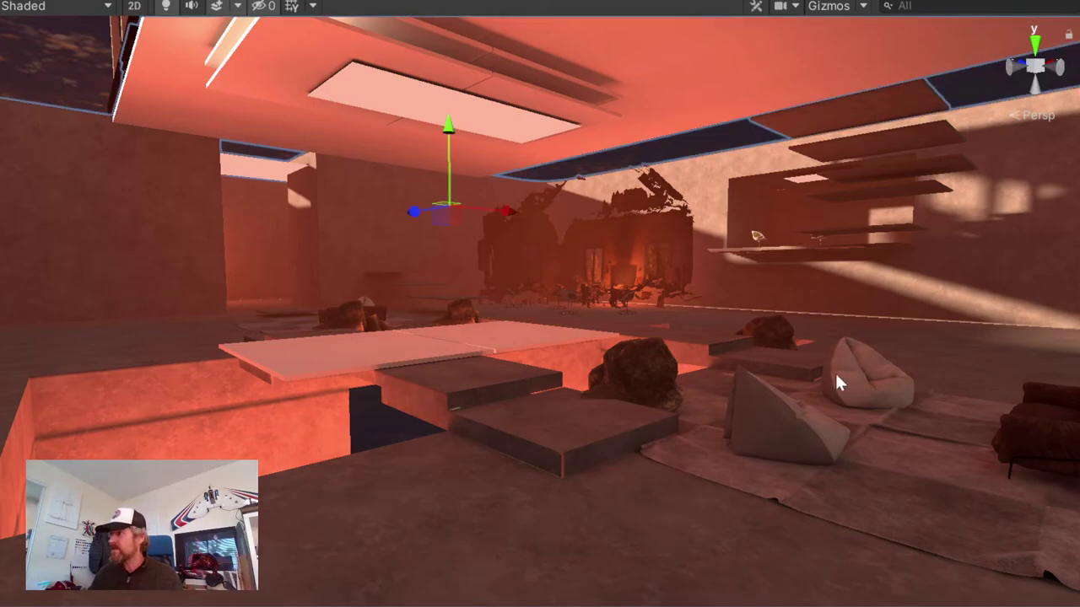
{"action": "mouse_move", "coordinate": [835, 376]}
{"action": "right_mouse_down"}
{"action": "mouse_move", "coordinate": [712, 361]}
{"action": "mouse_move", "coordinate": [535, 398]}
{"action": "mouse_move", "coordinate": [814, 438]}
{"action": "mouse_move", "coordinate": [776, 470]}
{"action": "mouse_move", "coordinate": [706, 458]}
{"action": "mouse_move", "coordinate": [716, 443]}
{"action": "mouse_move", "coordinate": [646, 392]}
{"action": "mouse_move", "coordinate": [657, 371]}
{"action": "right_mouse_up"}
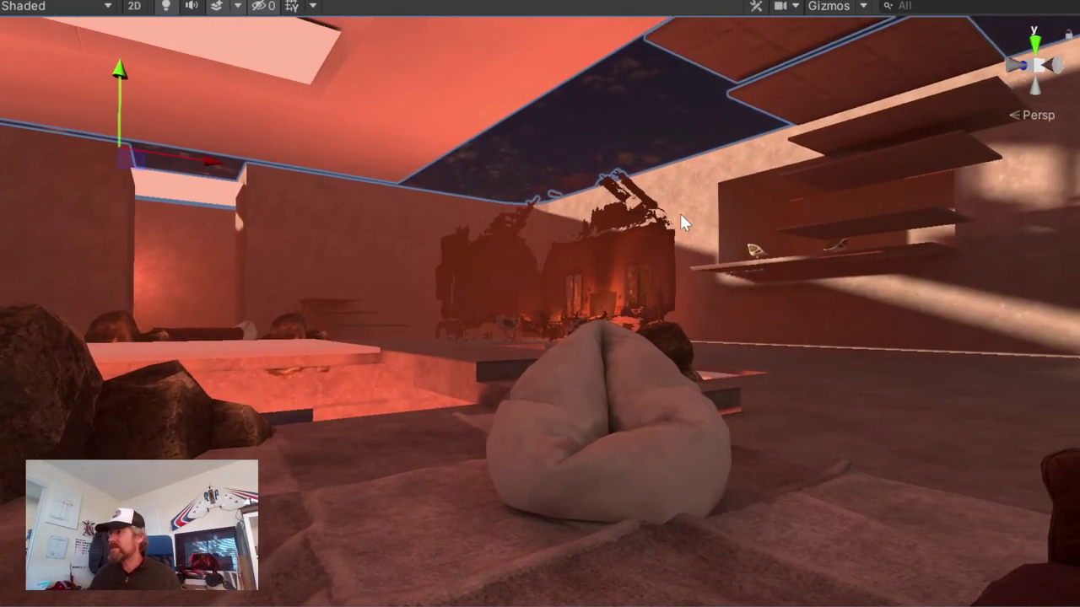
{"action": "left_click", "coordinate": [638, 164]}
{"action": "mouse_move", "coordinate": [639, 163]}
{"action": "right_mouse_down"}
{"action": "mouse_move", "coordinate": [728, 434]}
{"action": "mouse_move", "coordinate": [645, 457]}
{"action": "mouse_move", "coordinate": [554, 425]}
{"action": "mouse_move", "coordinate": [340, 427]}
{"action": "mouse_move", "coordinate": [239, 415]}
{"action": "mouse_move", "coordinate": [211, 441]}
{"action": "mouse_move", "coordinate": [600, 469]}
{"action": "mouse_move", "coordinate": [707, 435]}
{"action": "mouse_move", "coordinate": [706, 402]}
{"action": "mouse_move", "coordinate": [632, 393]}
{"action": "mouse_move", "coordinate": [620, 422]}
{"action": "mouse_move", "coordinate": [207, 411]}
{"action": "right_mouse_up"}
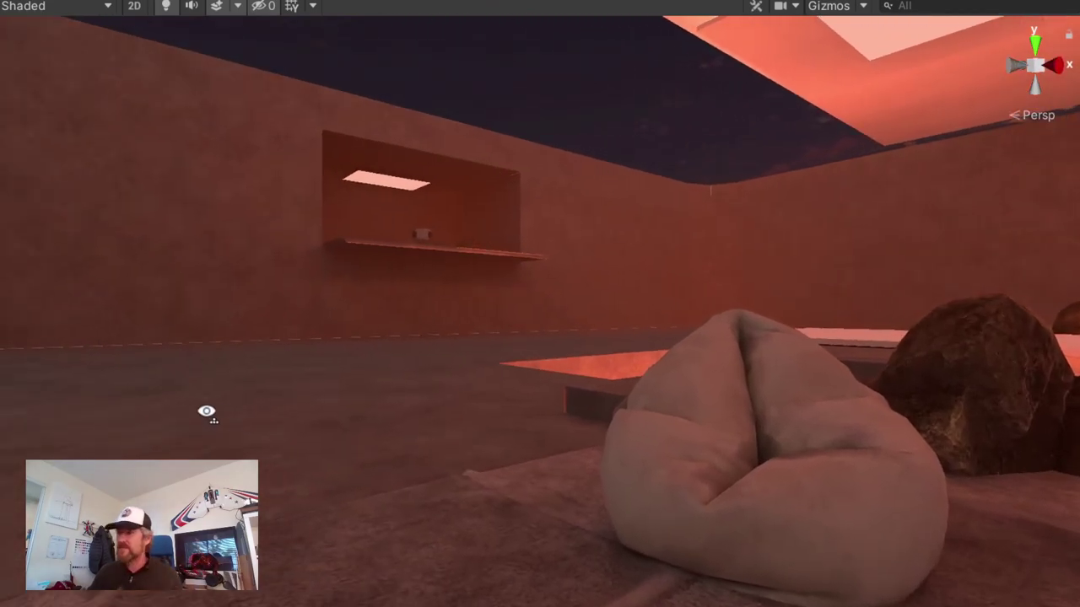
{"action": "mouse_move", "coordinate": [710, 289]}
{"action": "right_mouse_down"}
{"action": "mouse_move", "coordinate": [833, 448]}
{"action": "mouse_move", "coordinate": [959, 469]}
{"action": "mouse_move", "coordinate": [472, 398]}
{"action": "mouse_move", "coordinate": [677, 366]}
{"action": "mouse_move", "coordinate": [635, 388]}
{"action": "mouse_move", "coordinate": [658, 429]}
{"action": "mouse_move", "coordinate": [644, 439]}
{"action": "mouse_move", "coordinate": [514, 450]}
{"action": "mouse_move", "coordinate": [530, 453]}
{"action": "mouse_move", "coordinate": [600, 414]}
{"action": "mouse_move", "coordinate": [627, 425]}
{"action": "mouse_move", "coordinate": [622, 444]}
{"action": "mouse_move", "coordinate": [573, 448]}
{"action": "mouse_move", "coordinate": [578, 483]}
{"action": "right_mouse_up"}
{"action": "mouse_move", "coordinate": [577, 483]}
{"action": "middle_mouse_down"}
{"action": "mouse_move", "coordinate": [717, 436]}
{"action": "mouse_move", "coordinate": [590, 446]}
{"action": "middle_mouse_up"}
{"action": "scroll", "coordinate": [574, 438], "scroll_direction": "up", "scroll_amount": 3}
{"action": "scroll", "coordinate": [591, 388], "scroll_direction": "up", "scroll_amount": 3}
{"action": "scroll", "coordinate": [629, 351], "scroll_direction": "up", "scroll_amount": 3}
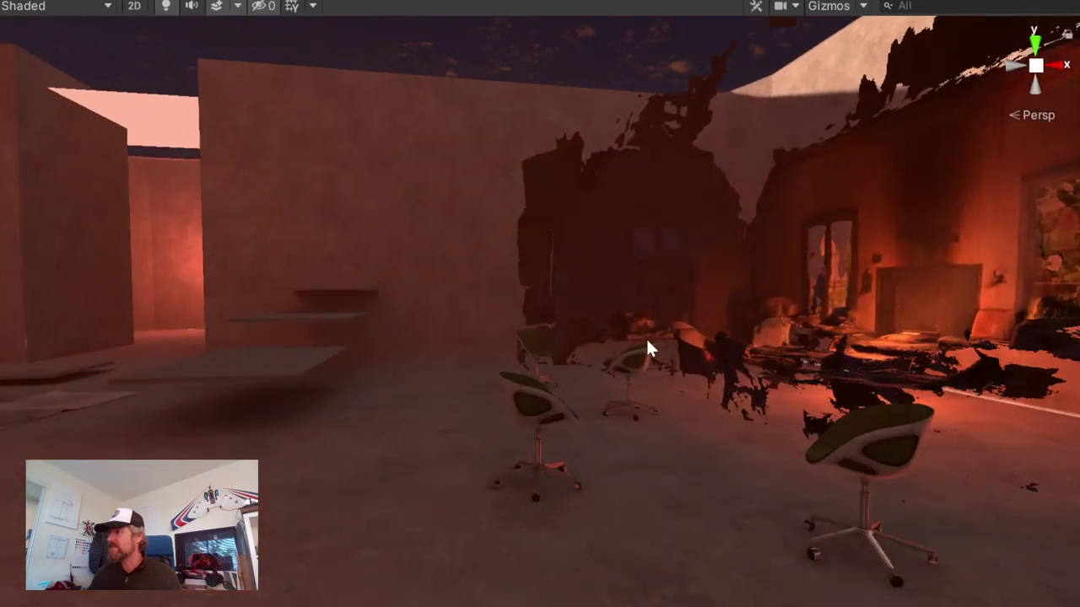
{"action": "left_click", "coordinate": [825, 311]}
{"action": "left_click", "coordinate": [835, 335]}
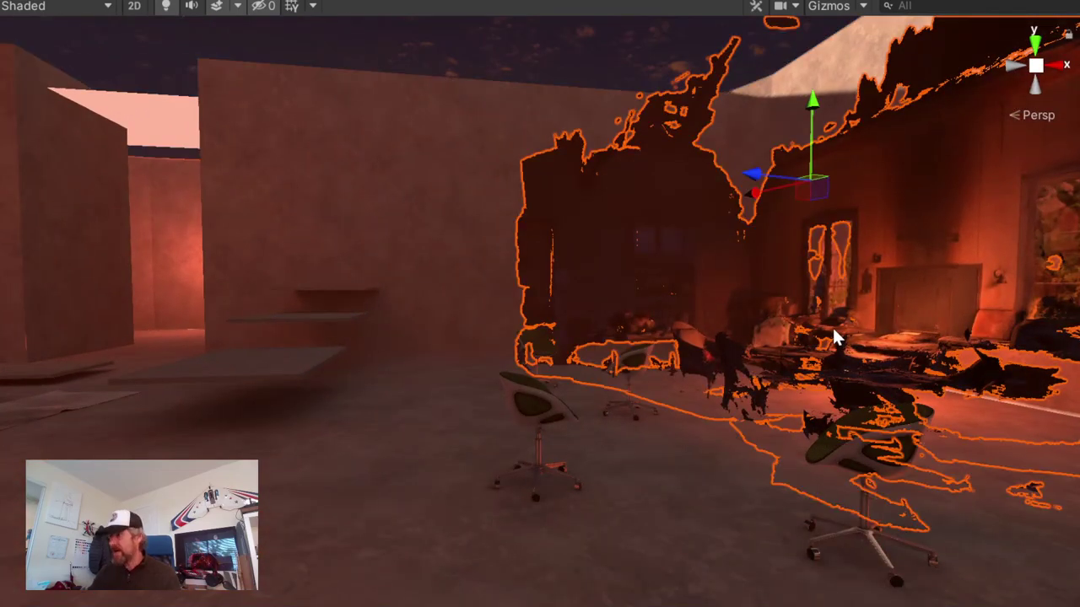
{"action": "key", "text": "f"}
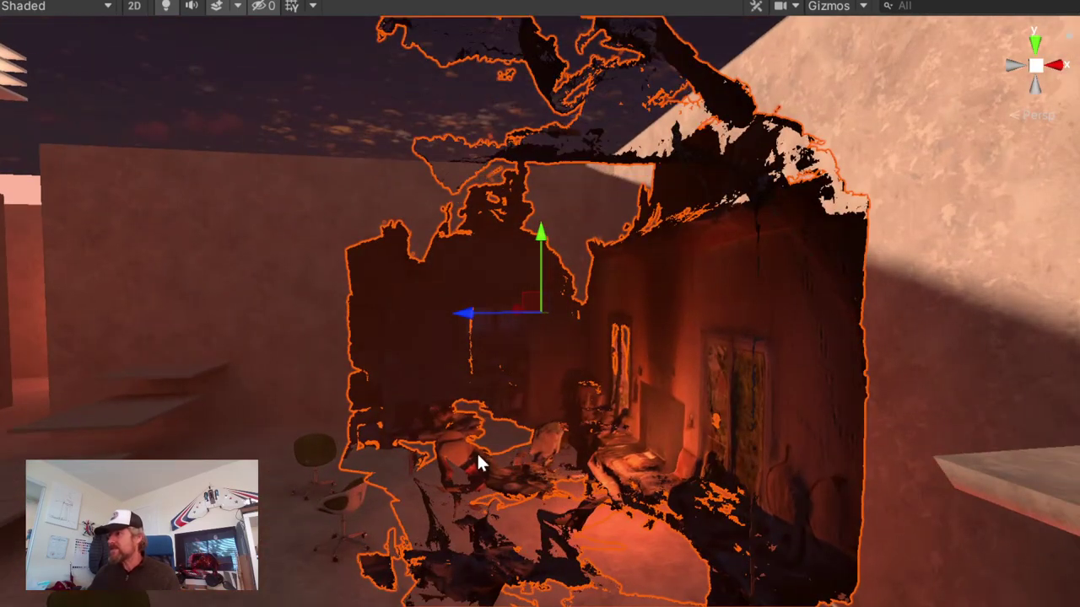
{"action": "mouse_move", "coordinate": [477, 456]}
{"action": "right_mouse_down"}
{"action": "mouse_move", "coordinate": [702, 311]}
{"action": "mouse_move", "coordinate": [597, 351]}
{"action": "right_mouse_up"}
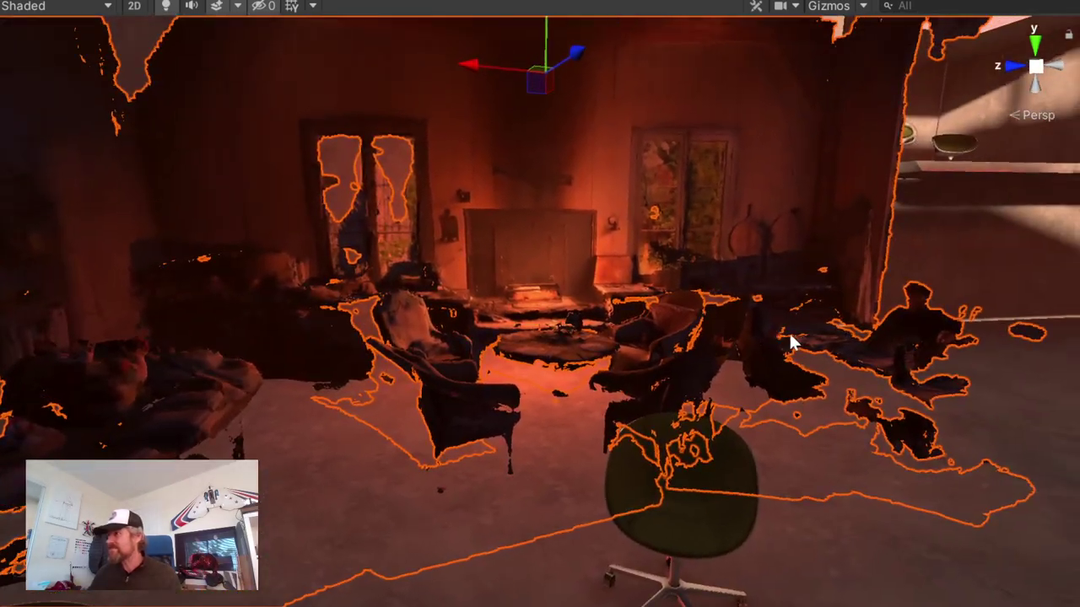
{"action": "scroll", "coordinate": [594, 351], "scroll_direction": "down", "scroll_amount": 2}
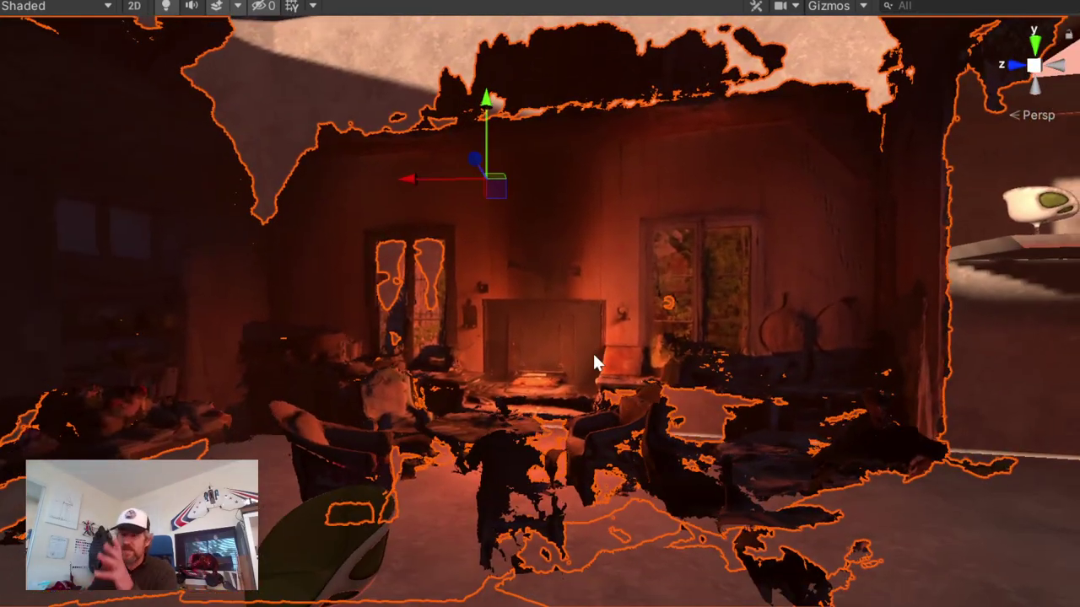
{"action": "scroll", "coordinate": [582, 342], "scroll_direction": "down", "scroll_amount": 3}
{"action": "scroll", "coordinate": [576, 329], "scroll_direction": "down", "scroll_amount": 5}
{"action": "right_click_drag", "start_coordinate": [577, 332], "coordinate": [587, 378]}
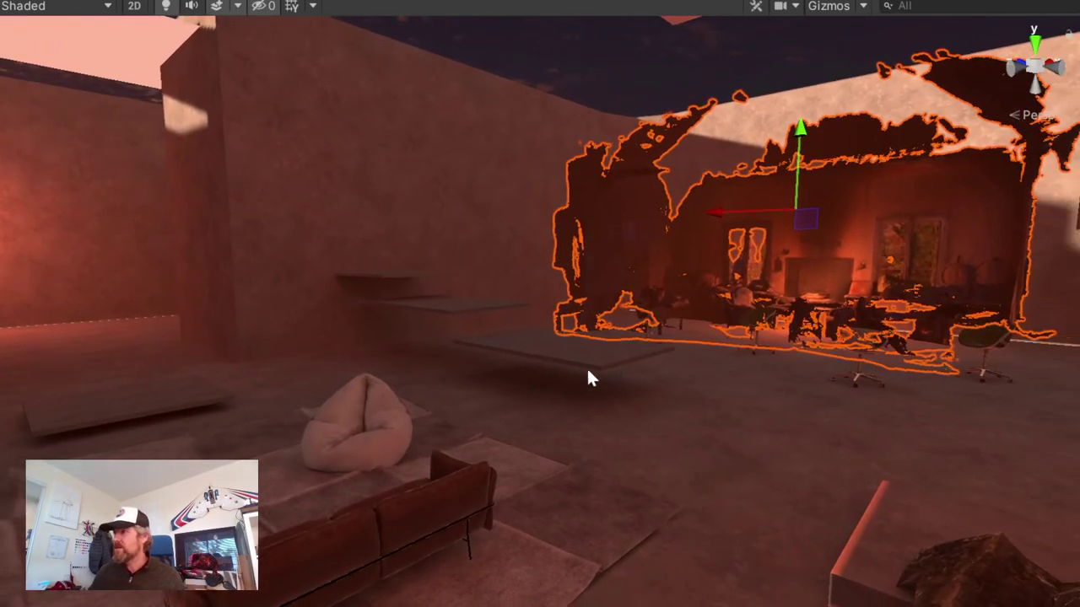
{"action": "middle_click_drag", "start_coordinate": [588, 379], "coordinate": [513, 374]}
{"action": "scroll", "coordinate": [500, 346], "scroll_direction": "down", "scroll_amount": 5}
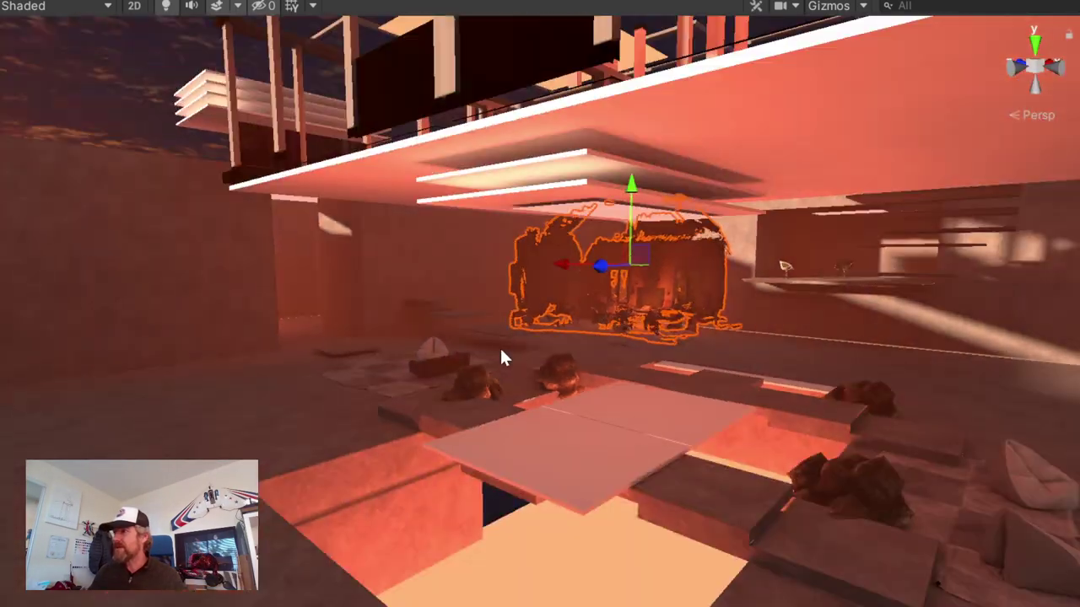
{"action": "scroll", "coordinate": [516, 299], "scroll_direction": "down", "scroll_amount": 5}
{"action": "scroll", "coordinate": [506, 321], "scroll_direction": "down", "scroll_amount": 4}
{"action": "scroll", "coordinate": [449, 352], "scroll_direction": "up", "scroll_amount": 5}
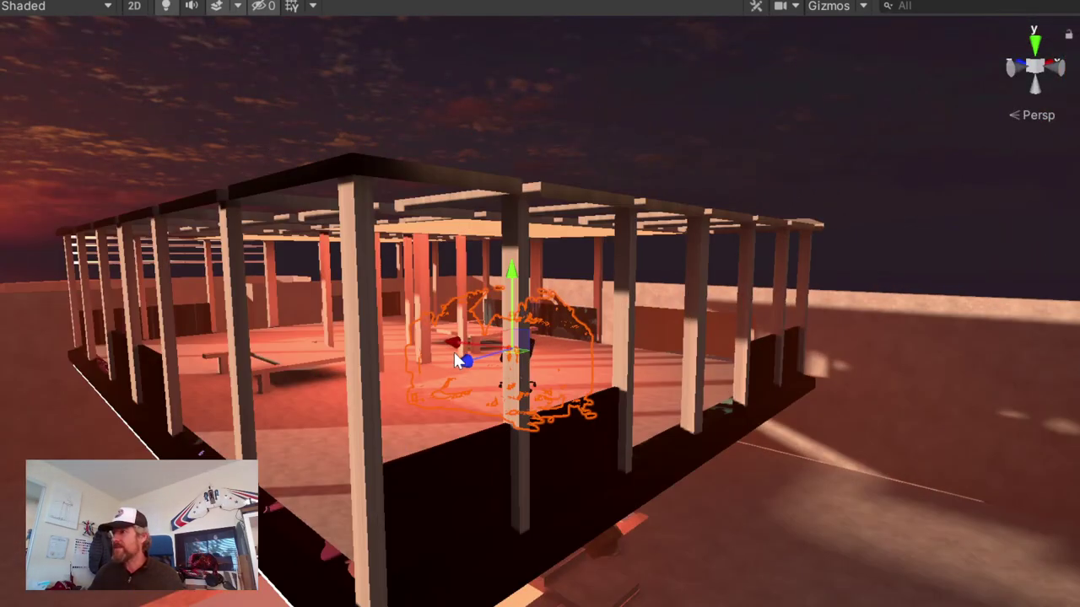
{"action": "scroll", "coordinate": [472, 344], "scroll_direction": "up", "scroll_amount": 3}
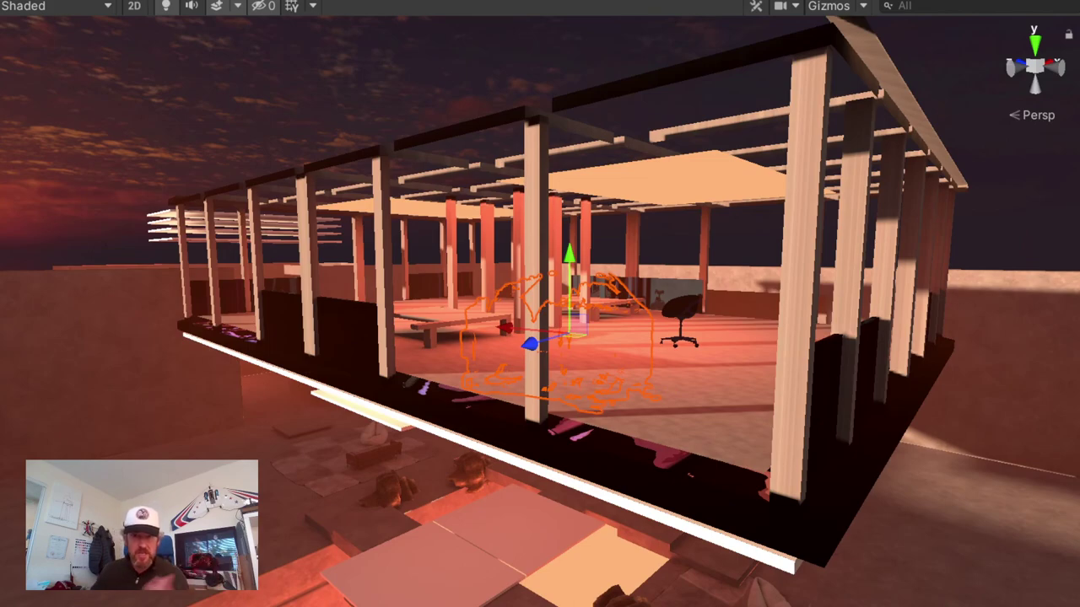